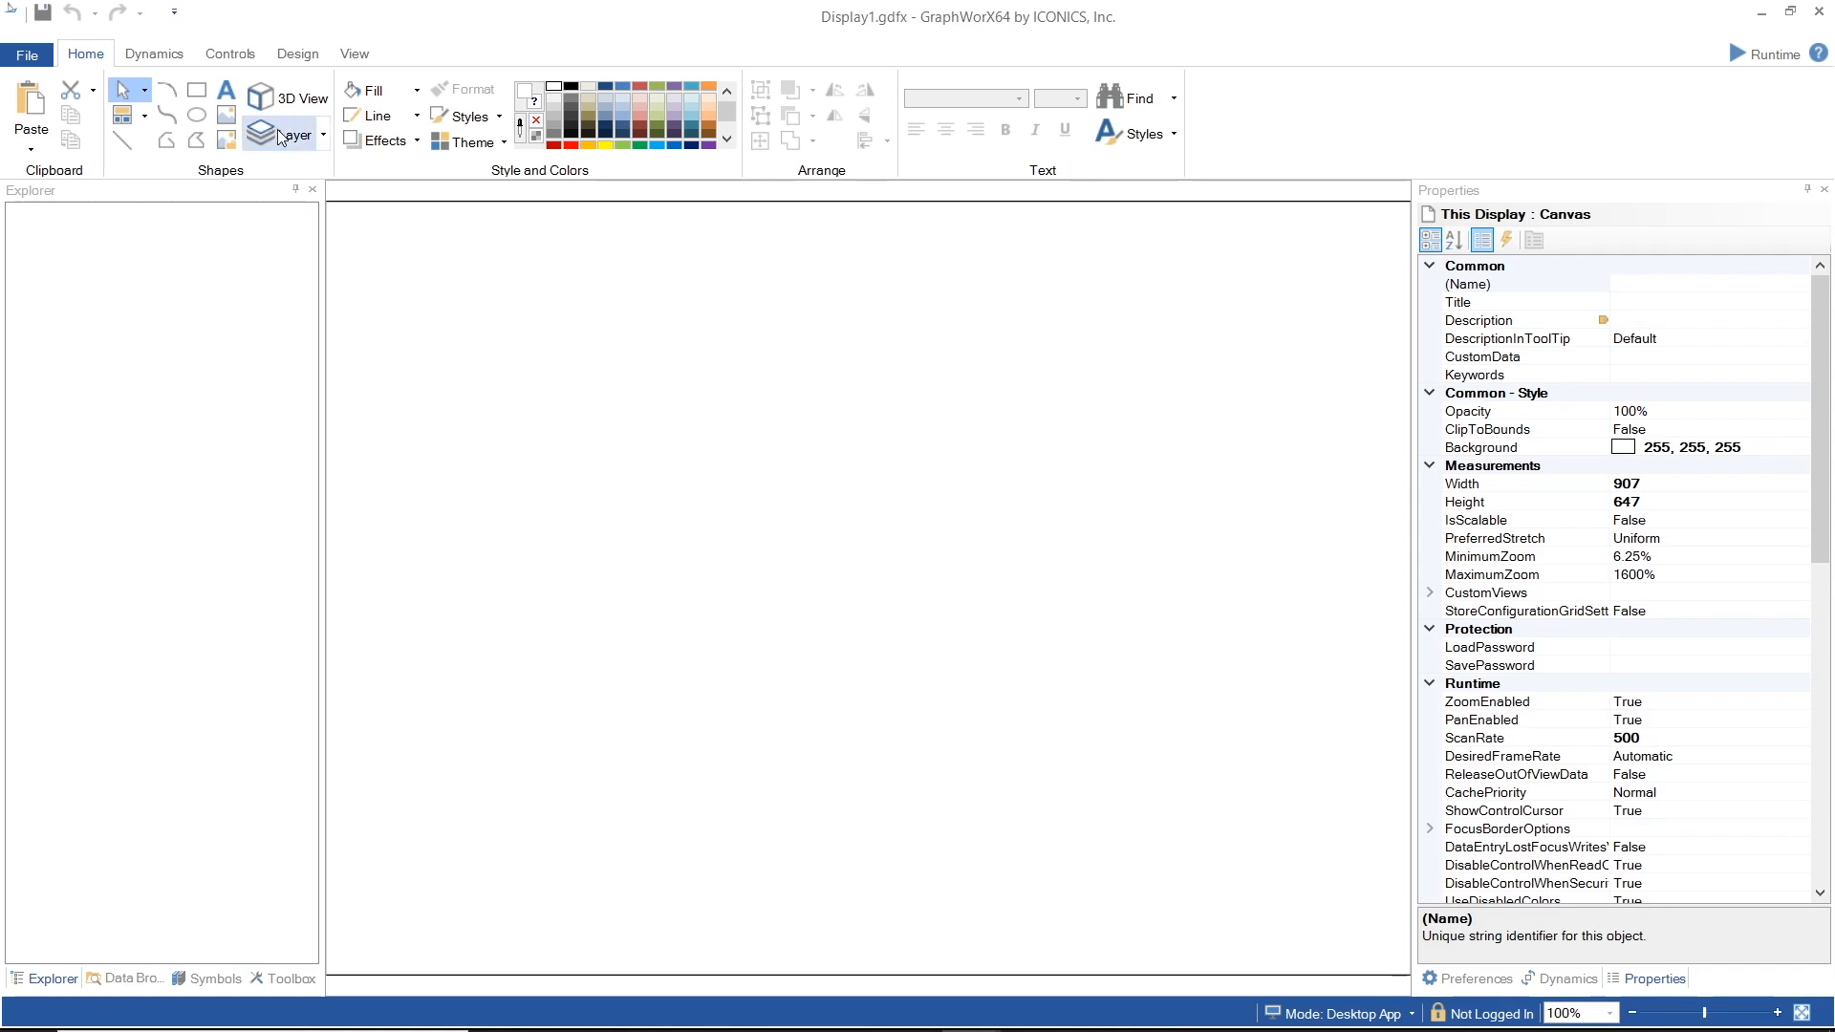
Step: Open the Quick Access Toolbar customization and review the Arrange commands that can be added
click(175, 13)
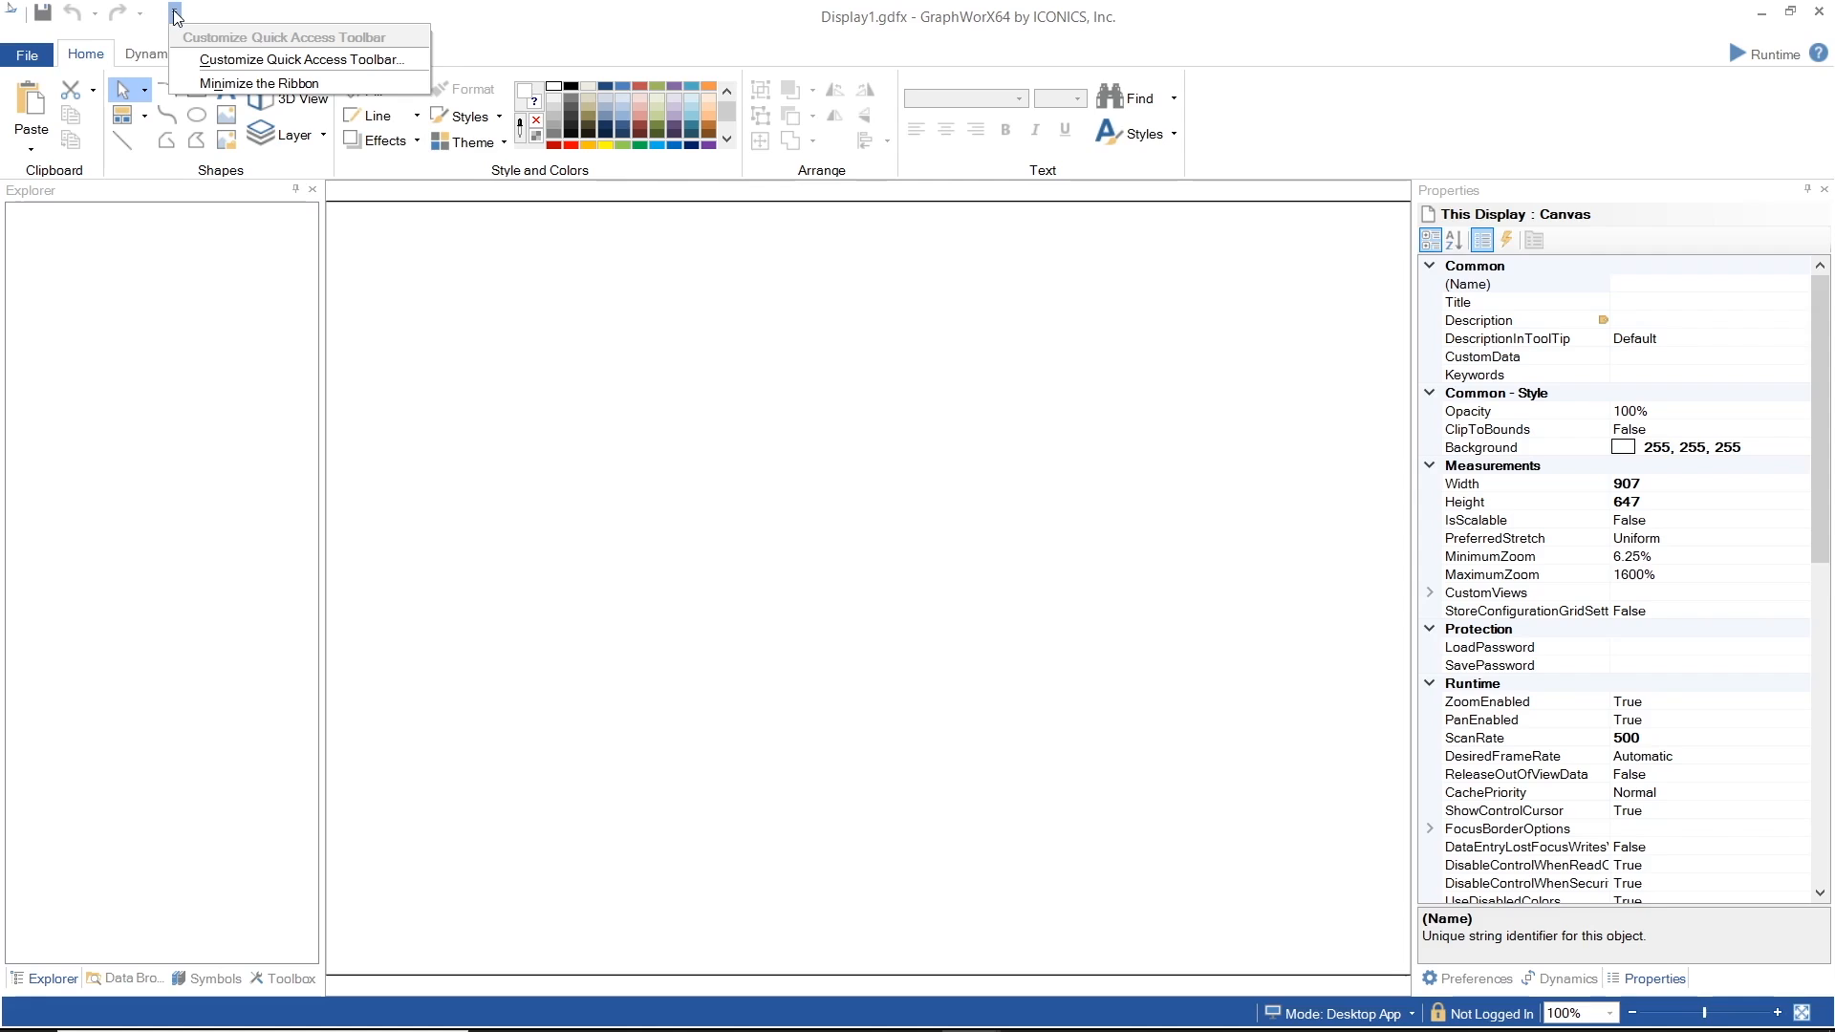
click(208, 60)
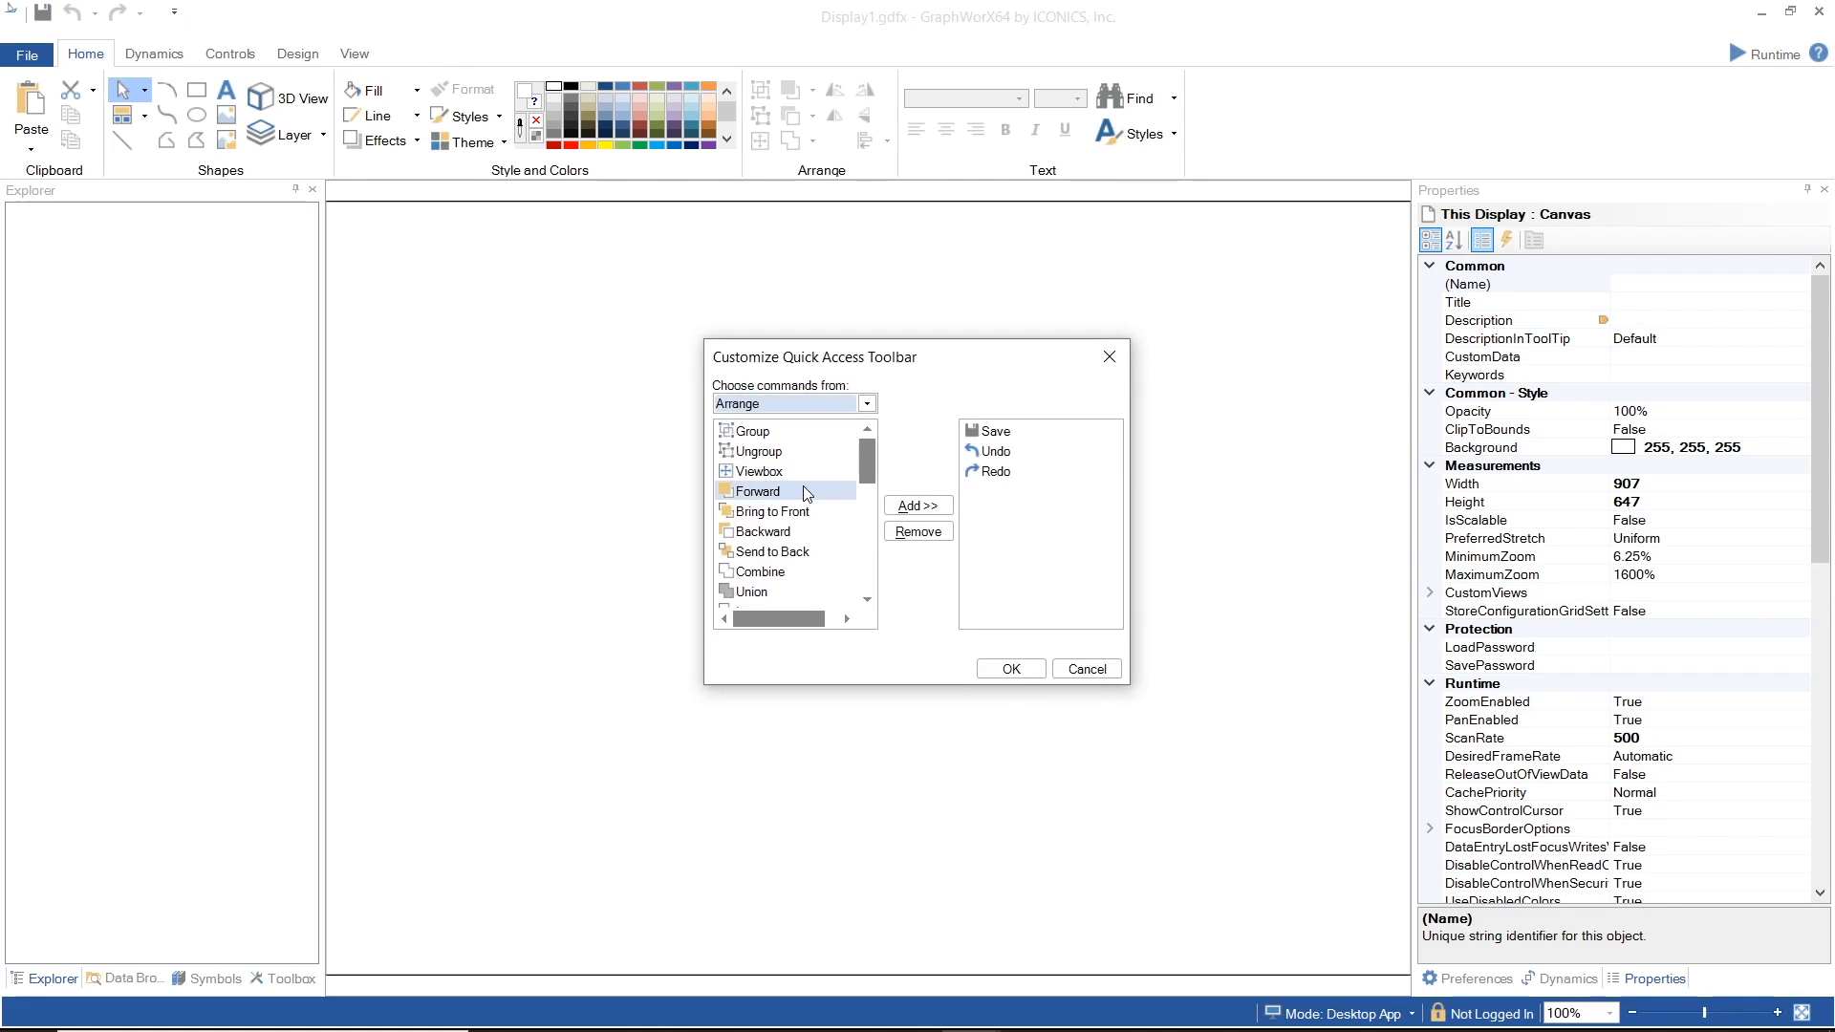
drag(868, 475, 927, 503)
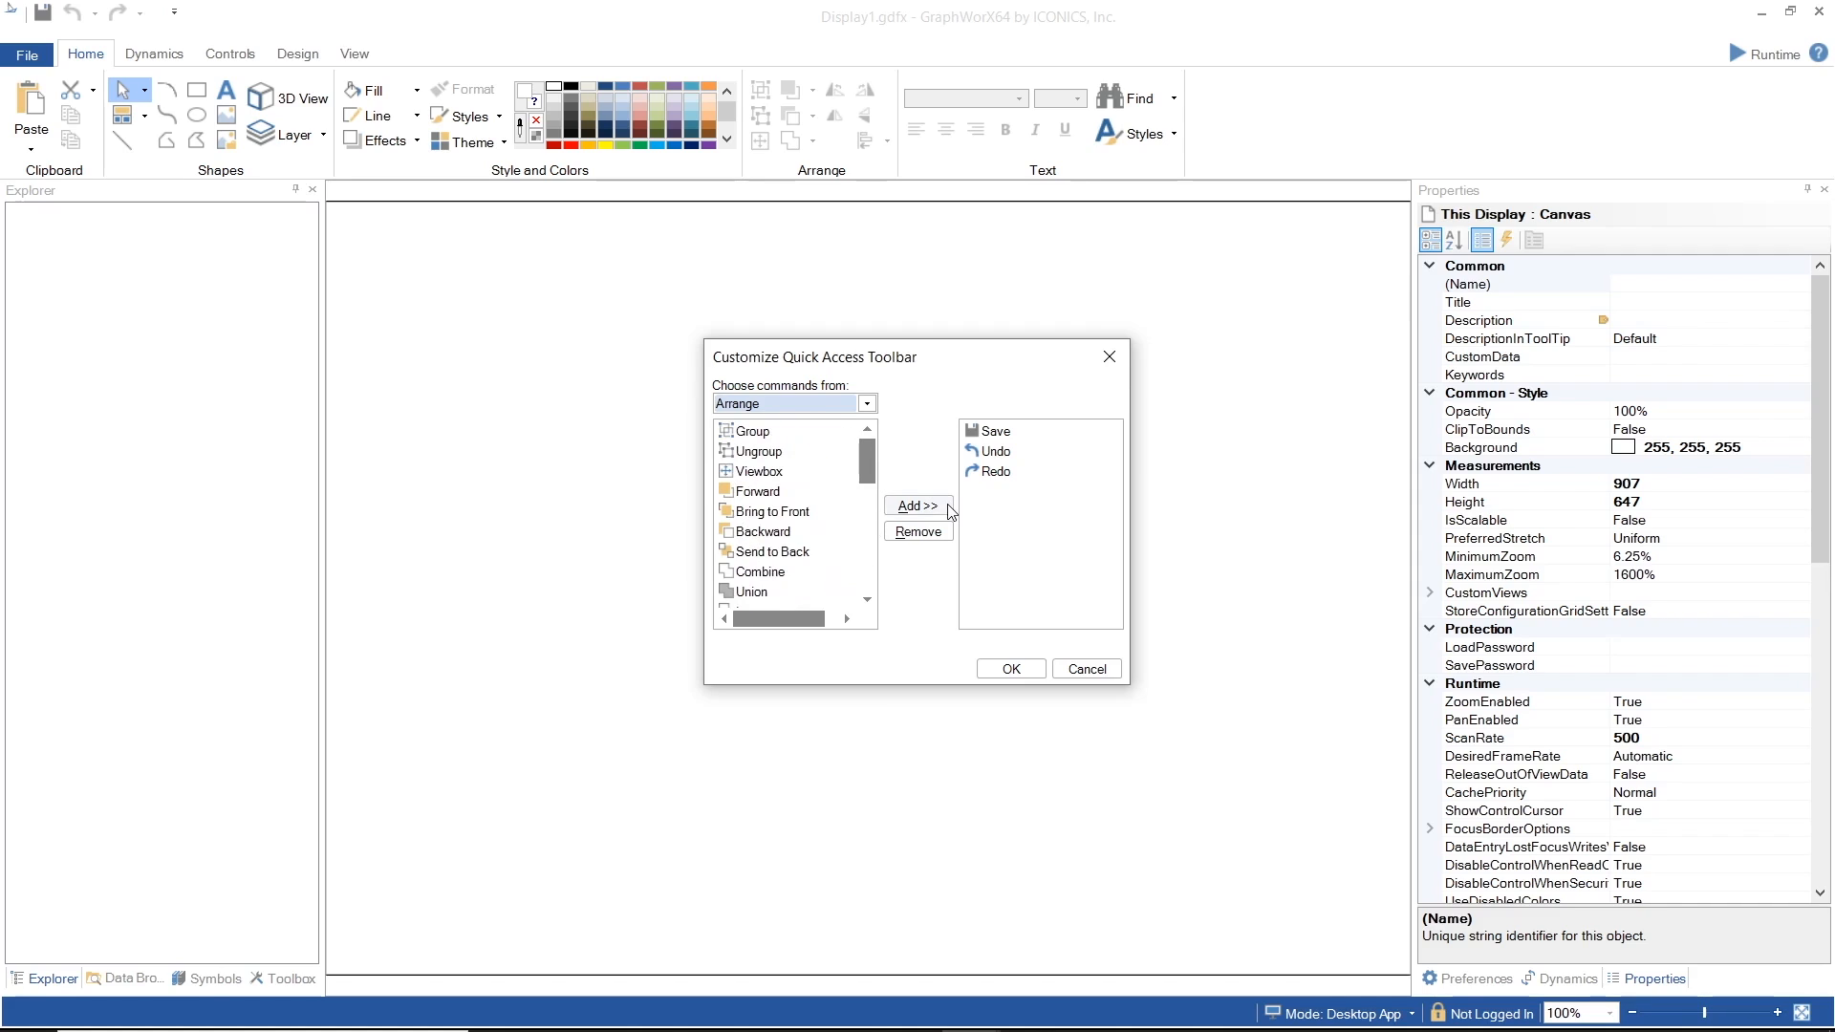
click(1036, 668)
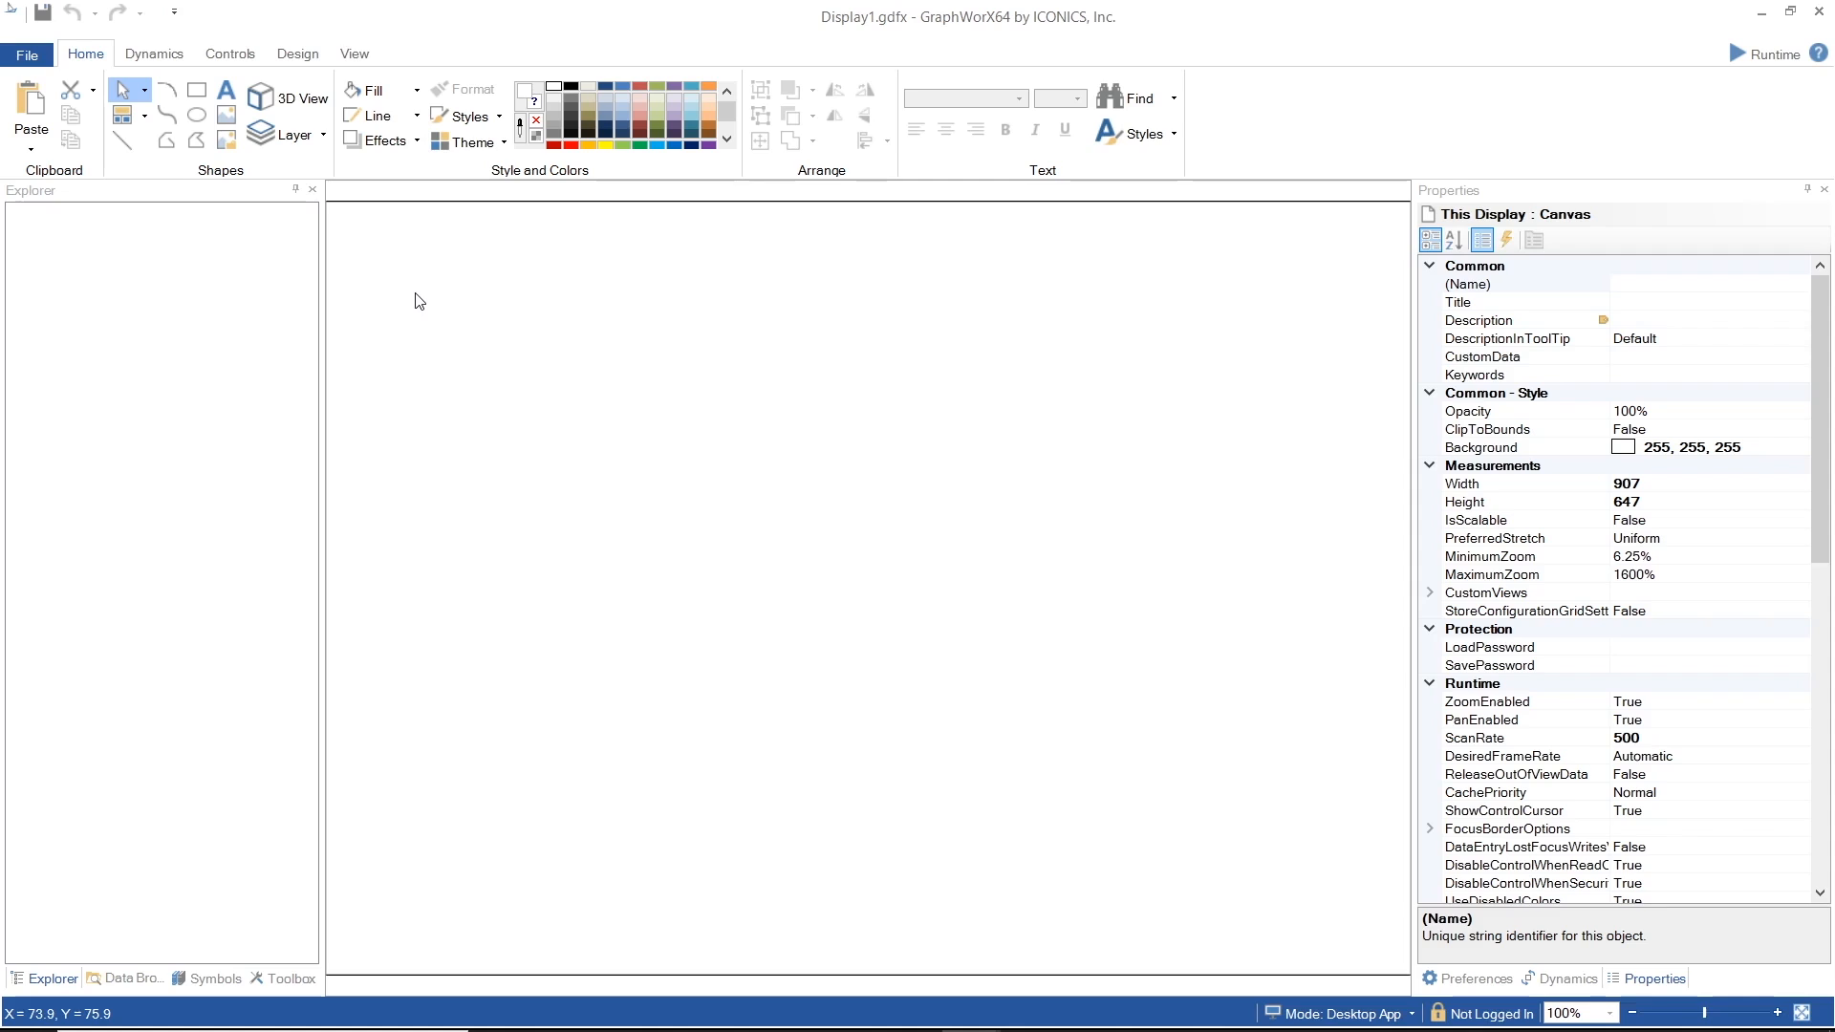
Step: Place an AlarmWorX64 Viewer control covering most of the canvas
click(230, 55)
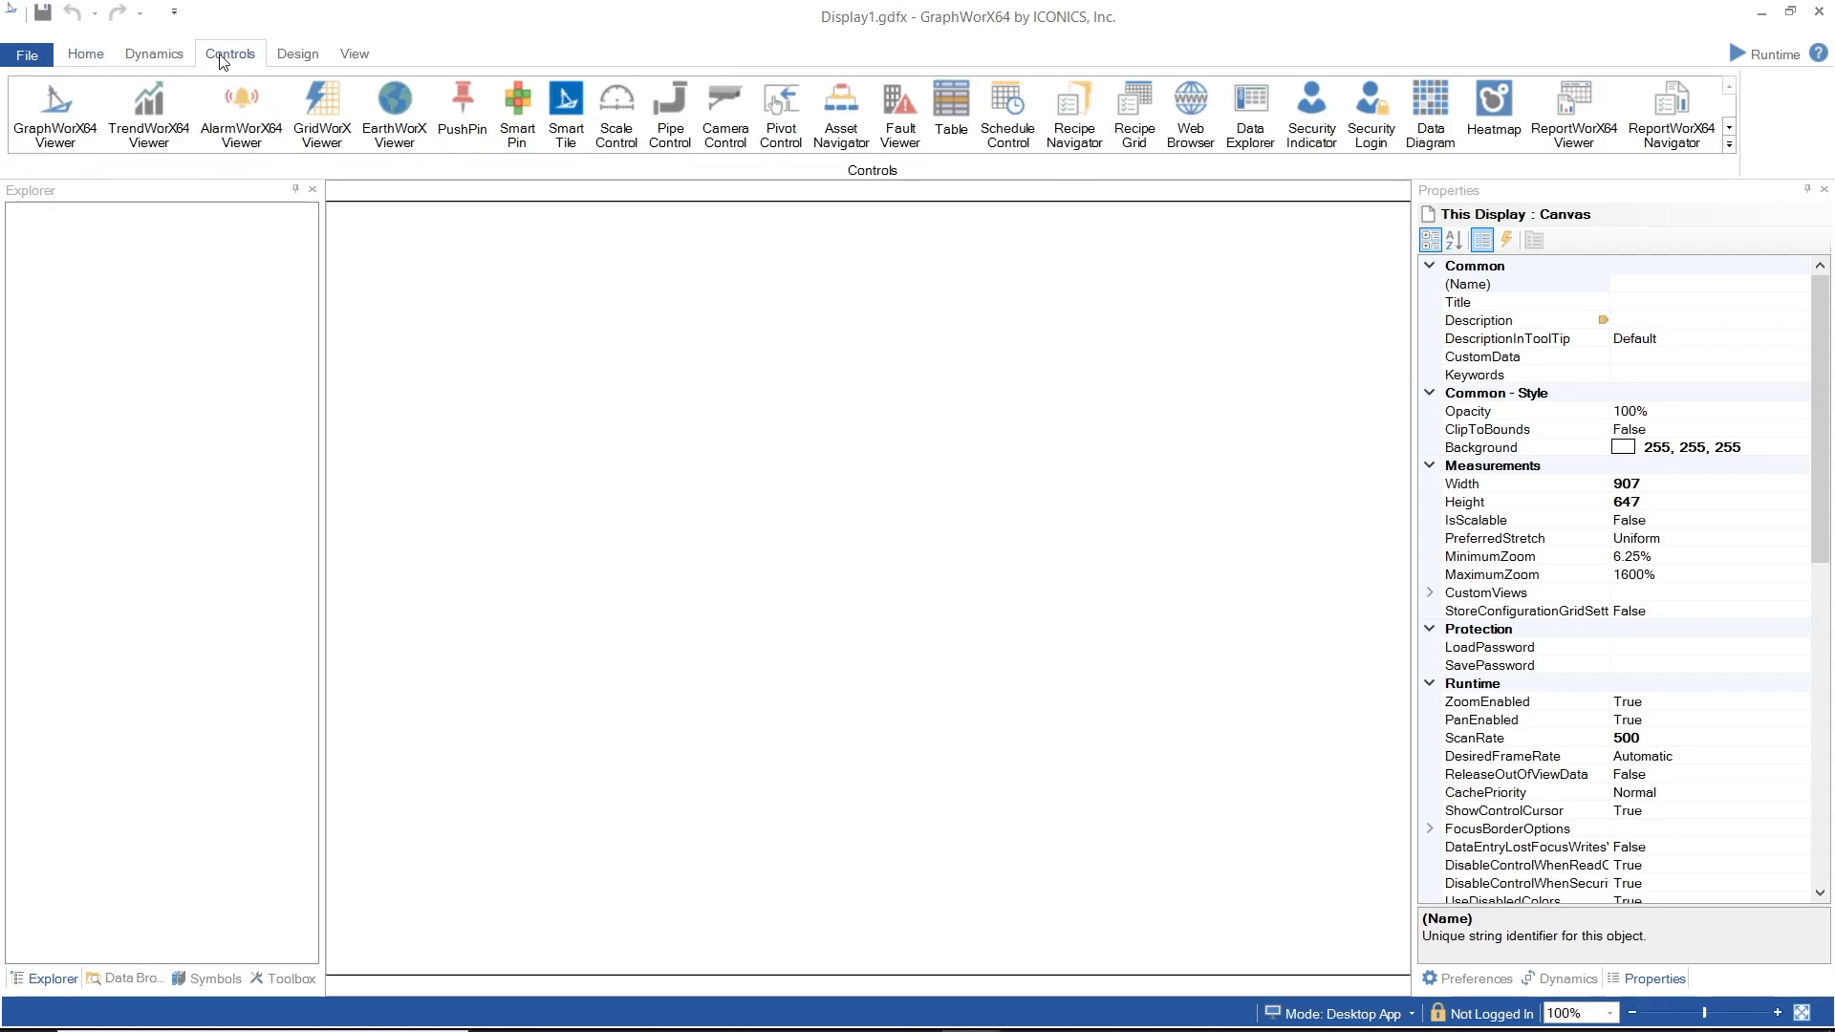
click(240, 110)
drag(351, 277, 1283, 855)
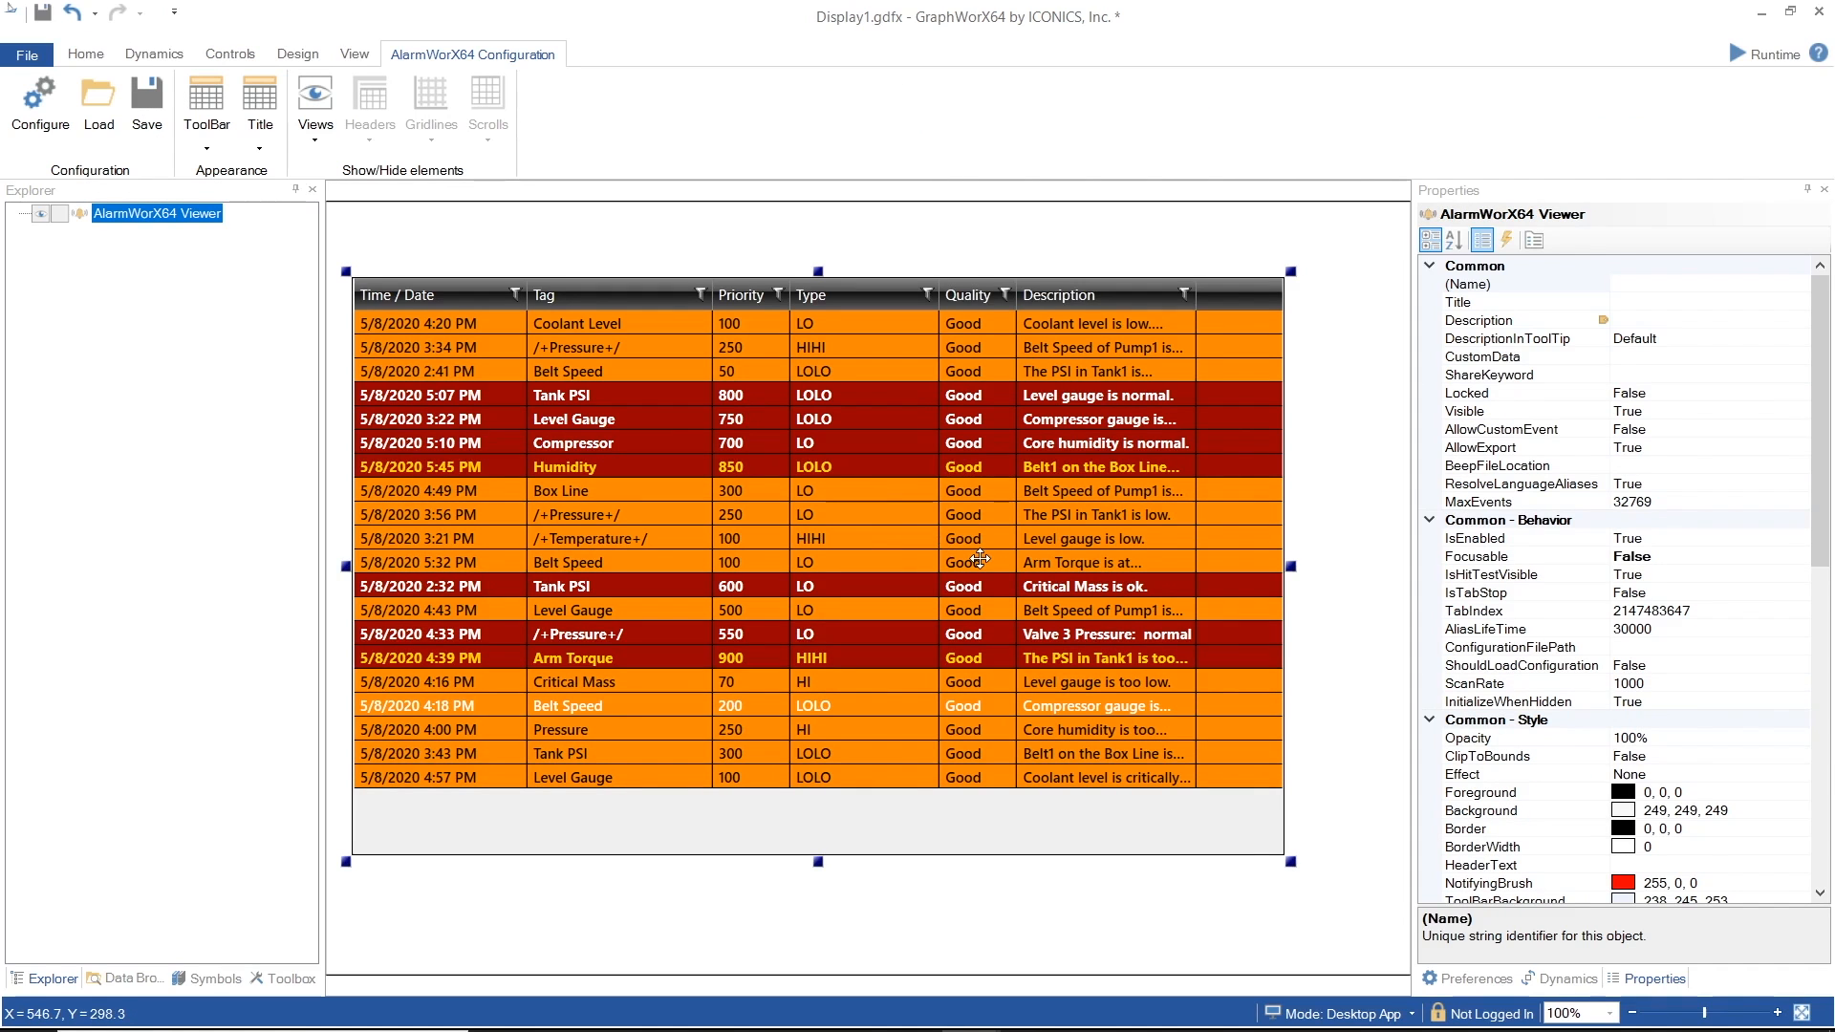
Step: Open the settings for a new display, review them, and close them without creating a display
click(27, 56)
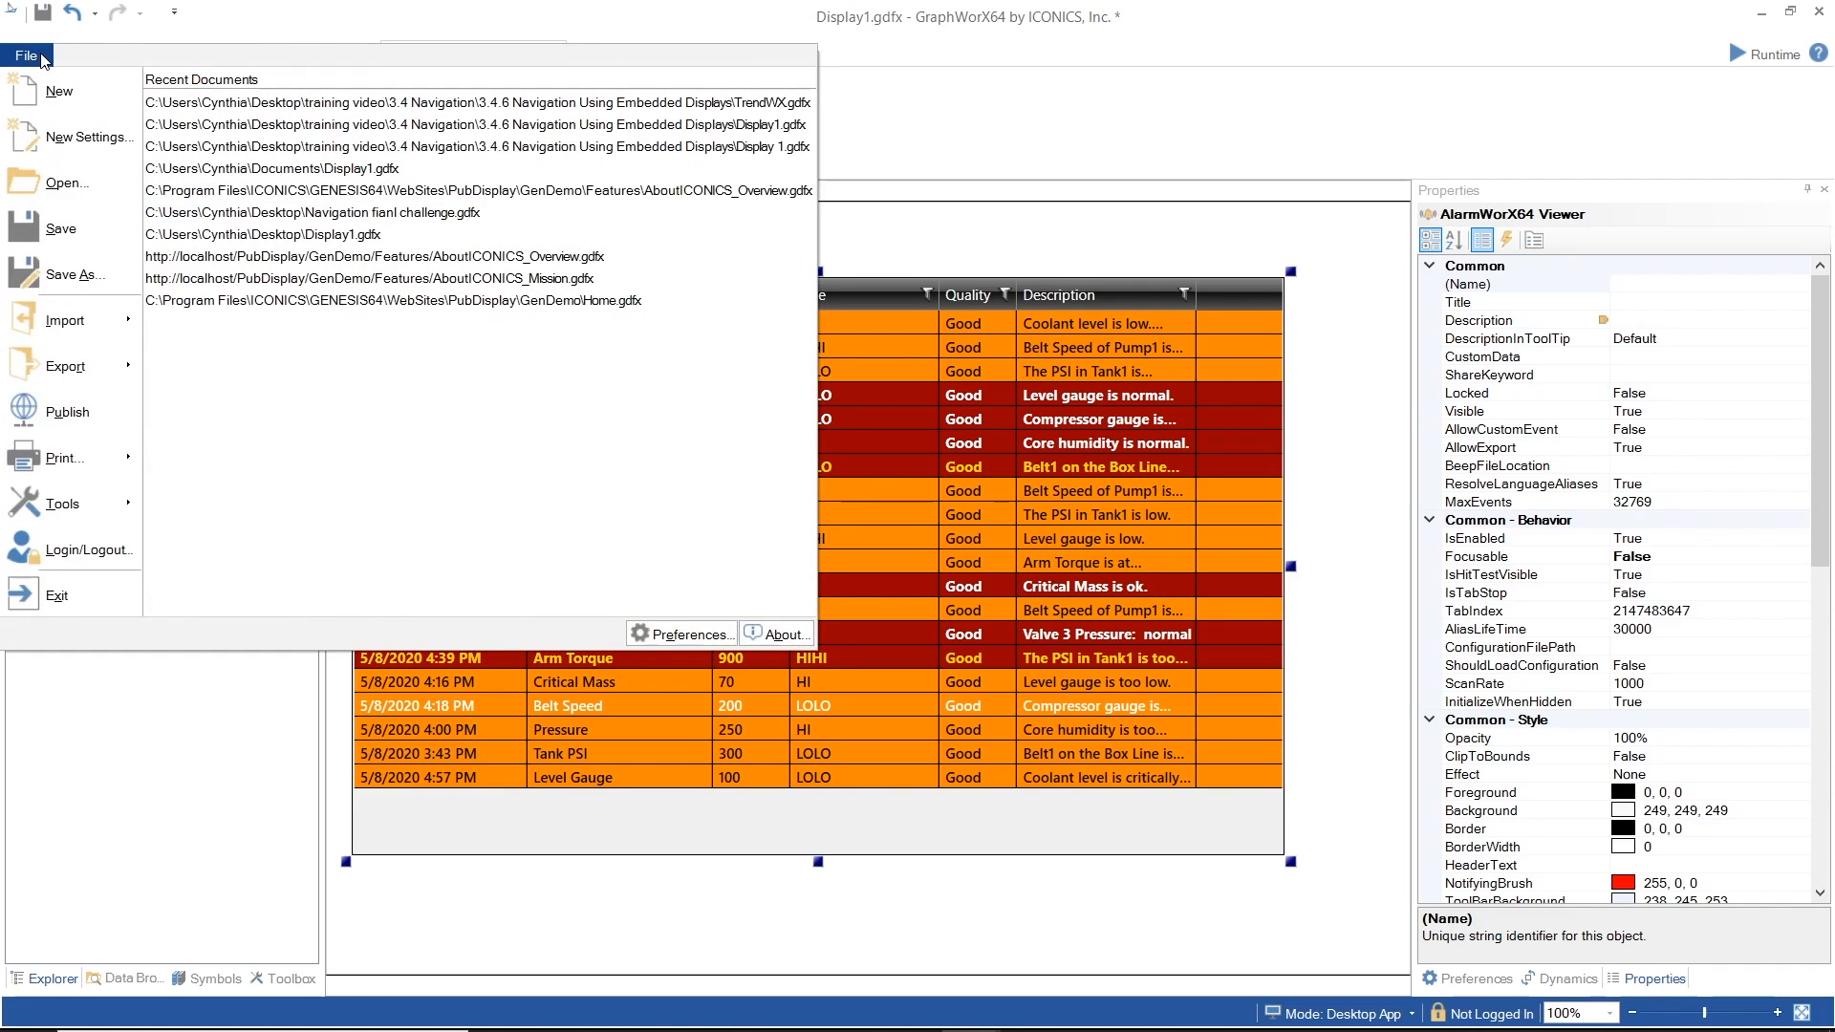
click(42, 58)
click(42, 57)
click(58, 90)
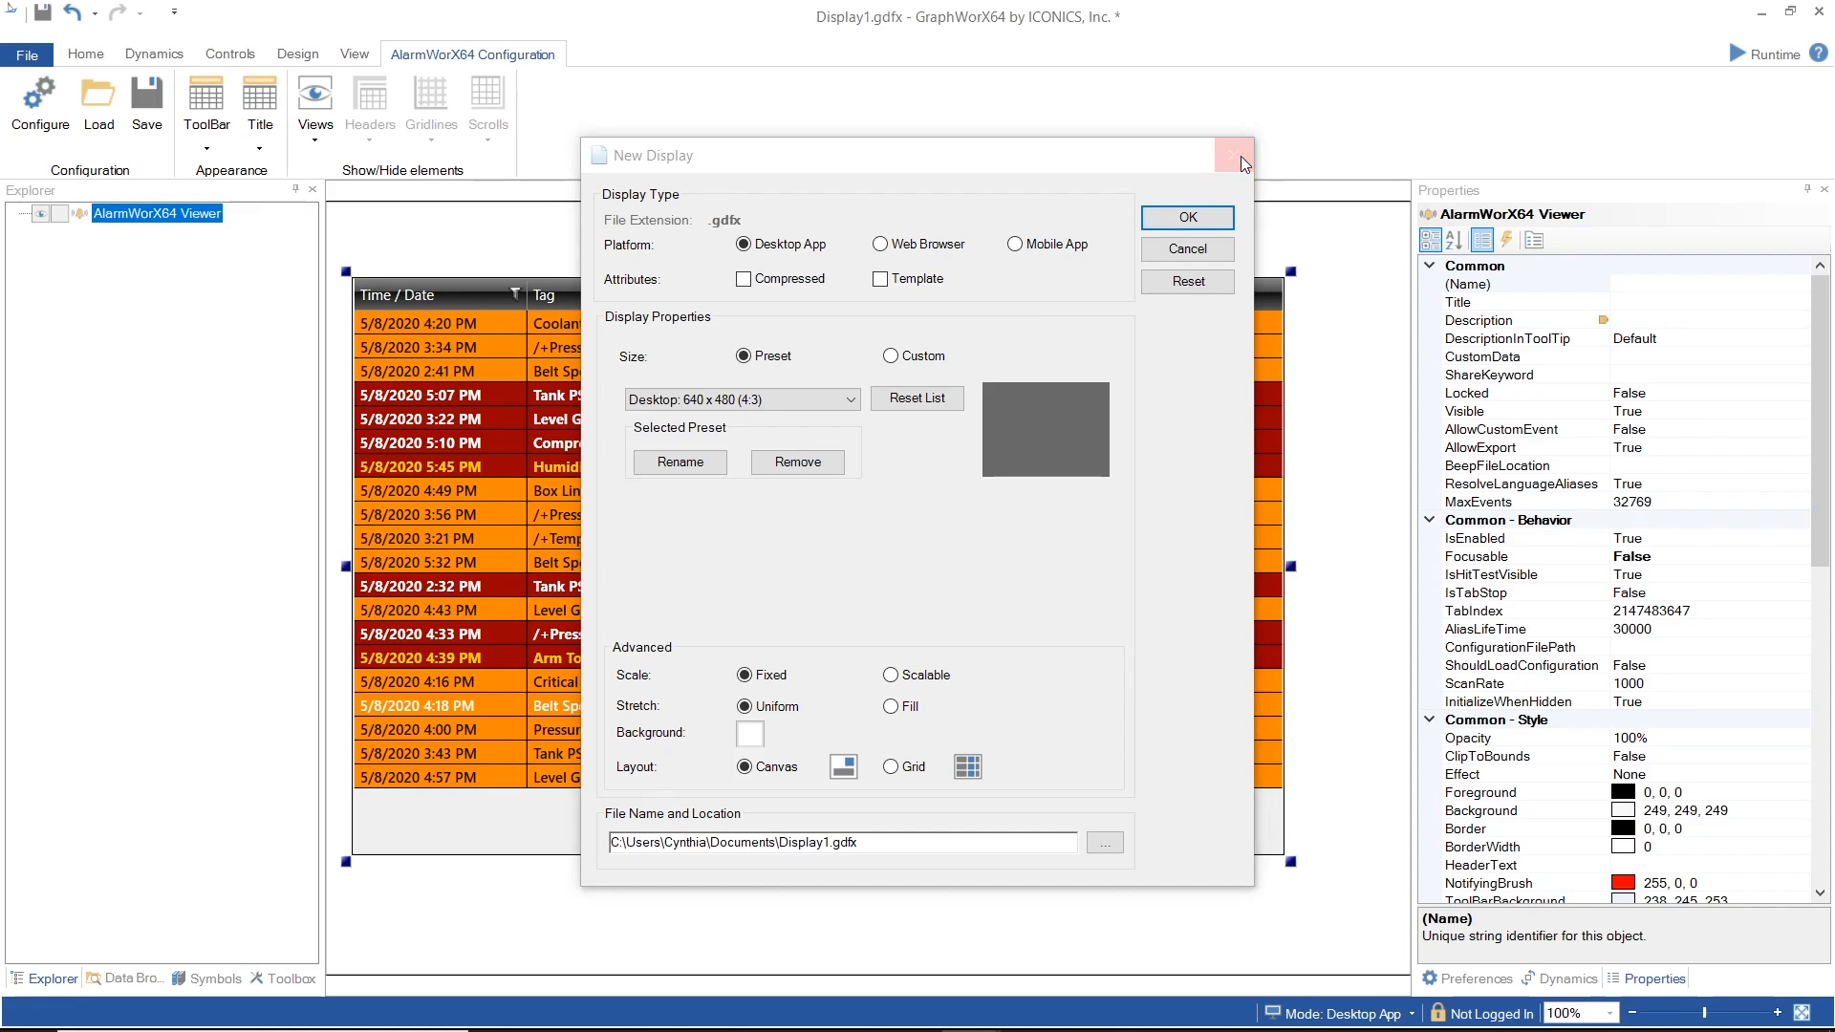
click(1238, 155)
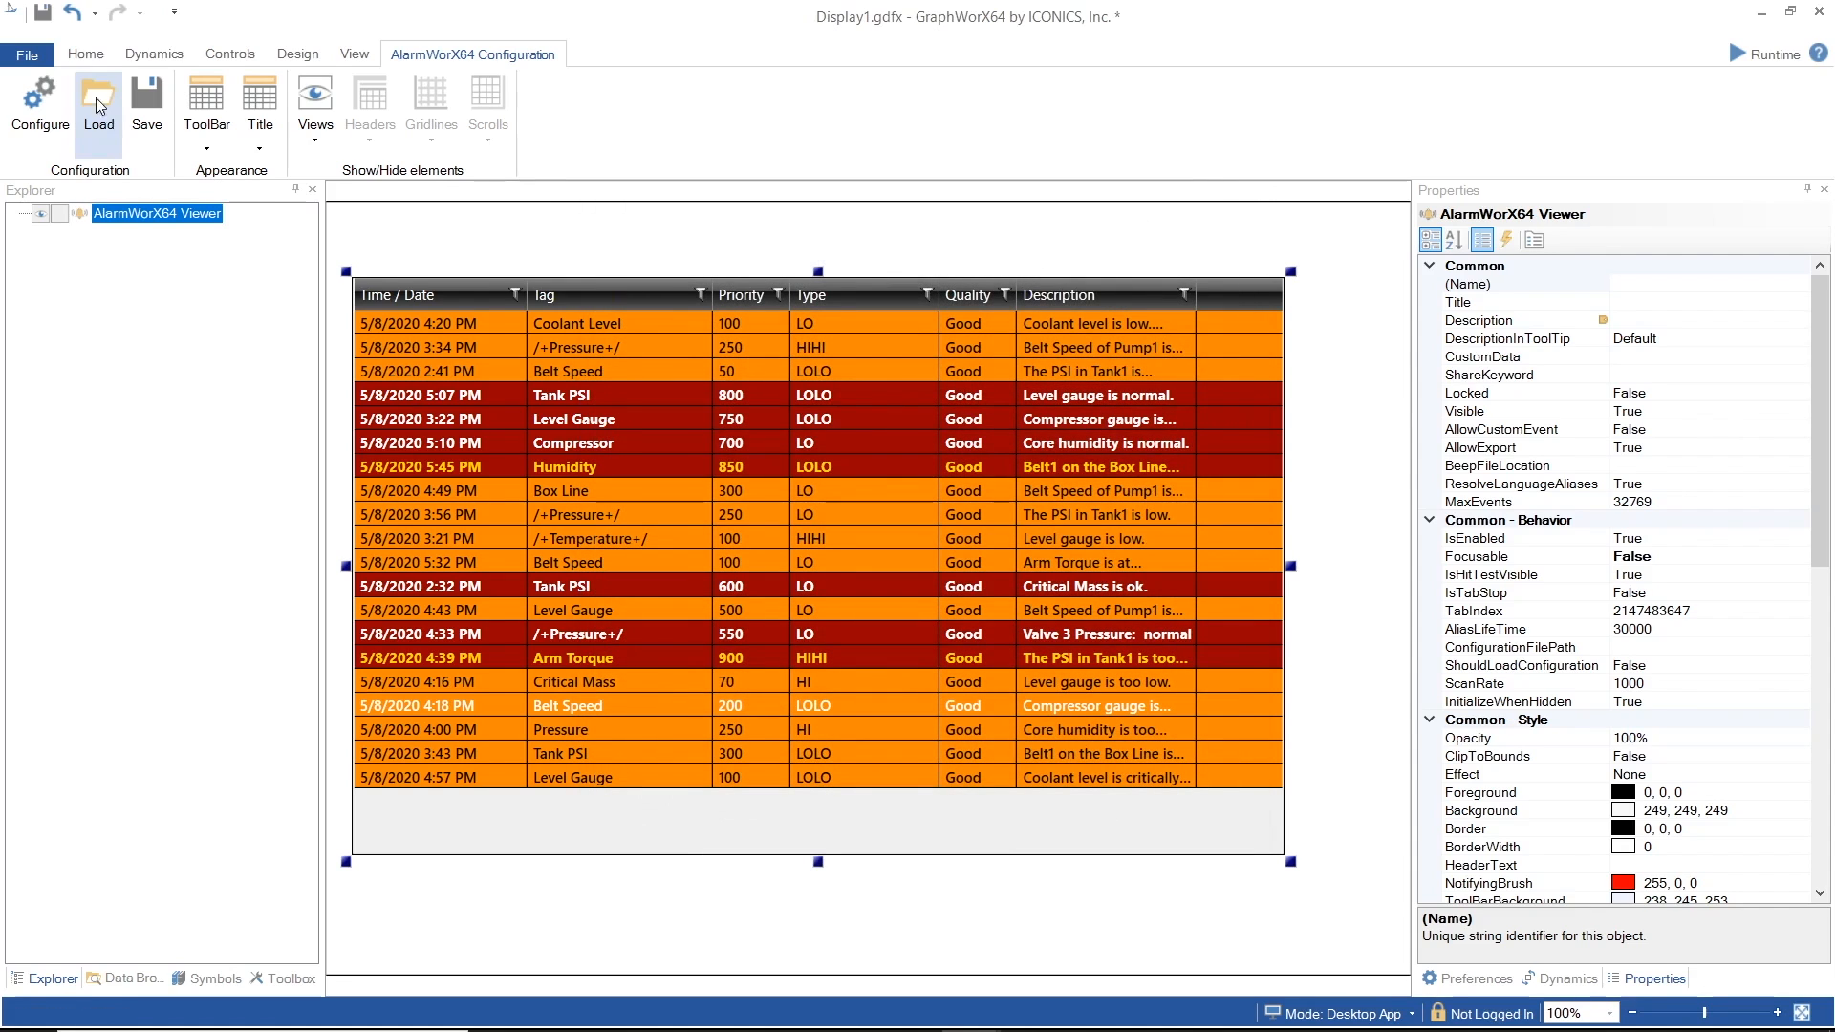
Step: Delete the AlarmWorX64 Viewer from the canvas
click(86, 54)
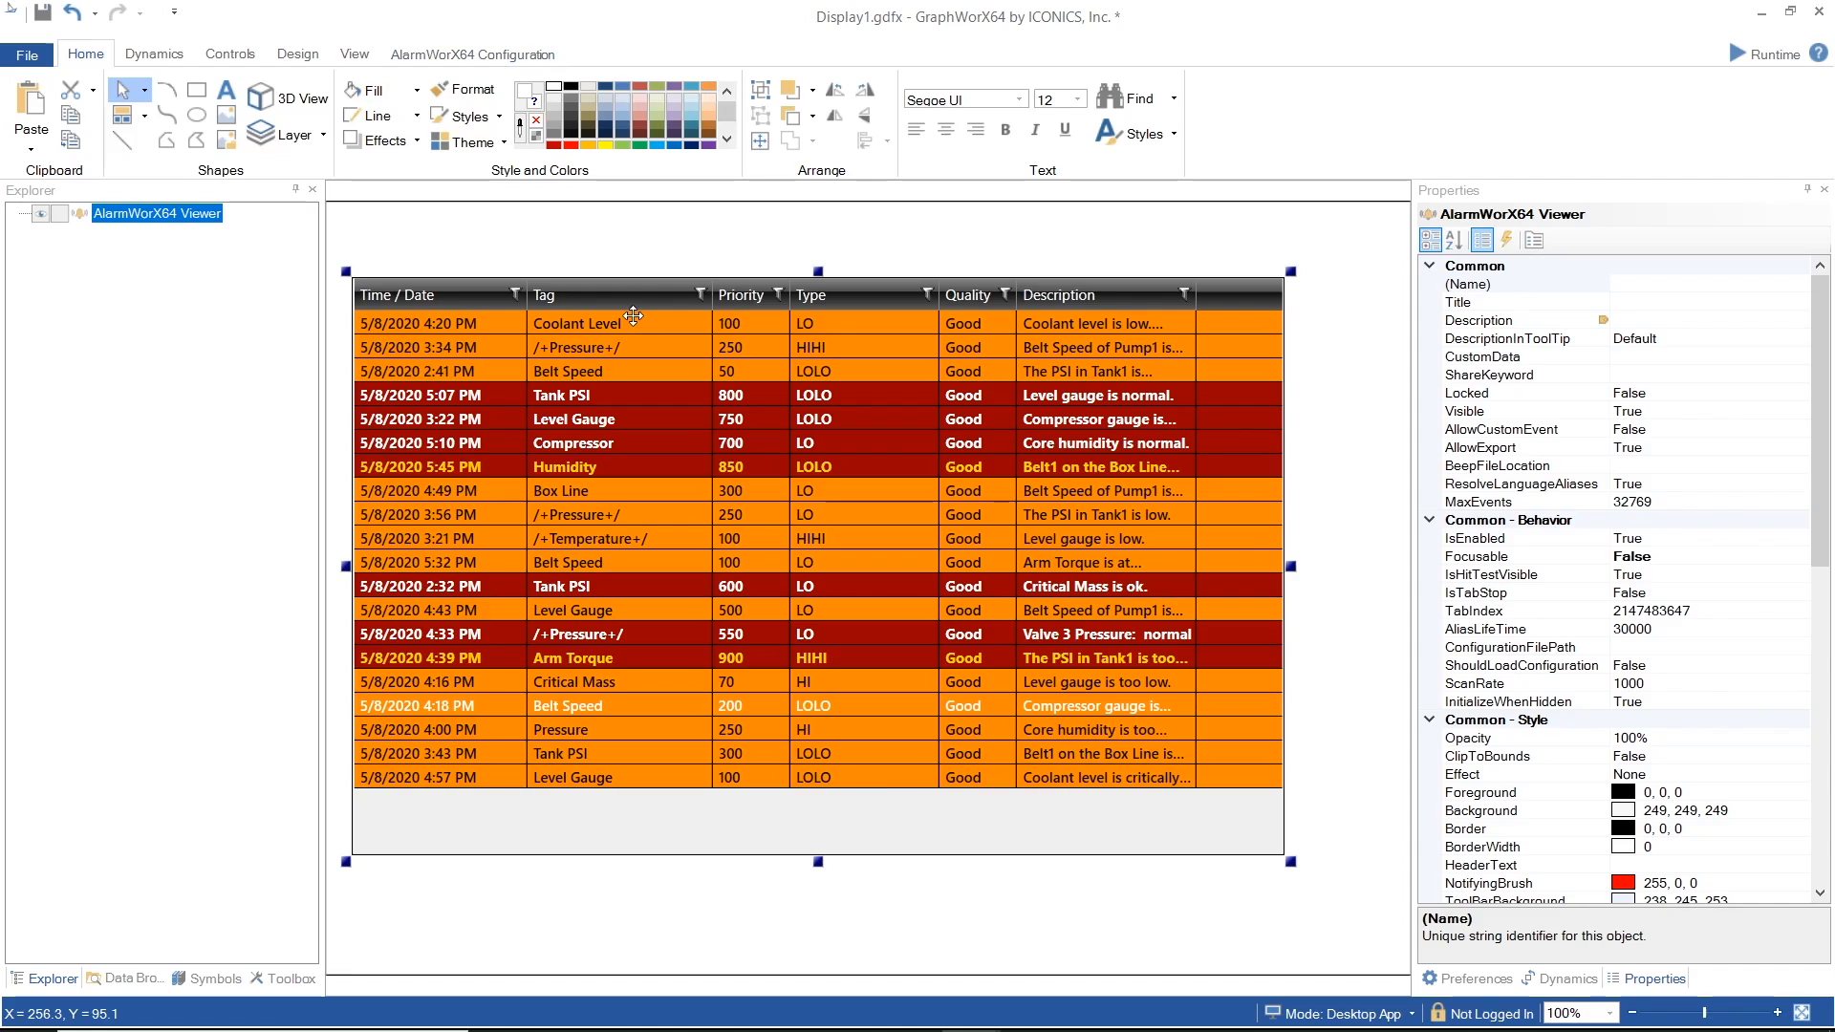
key(Delete)
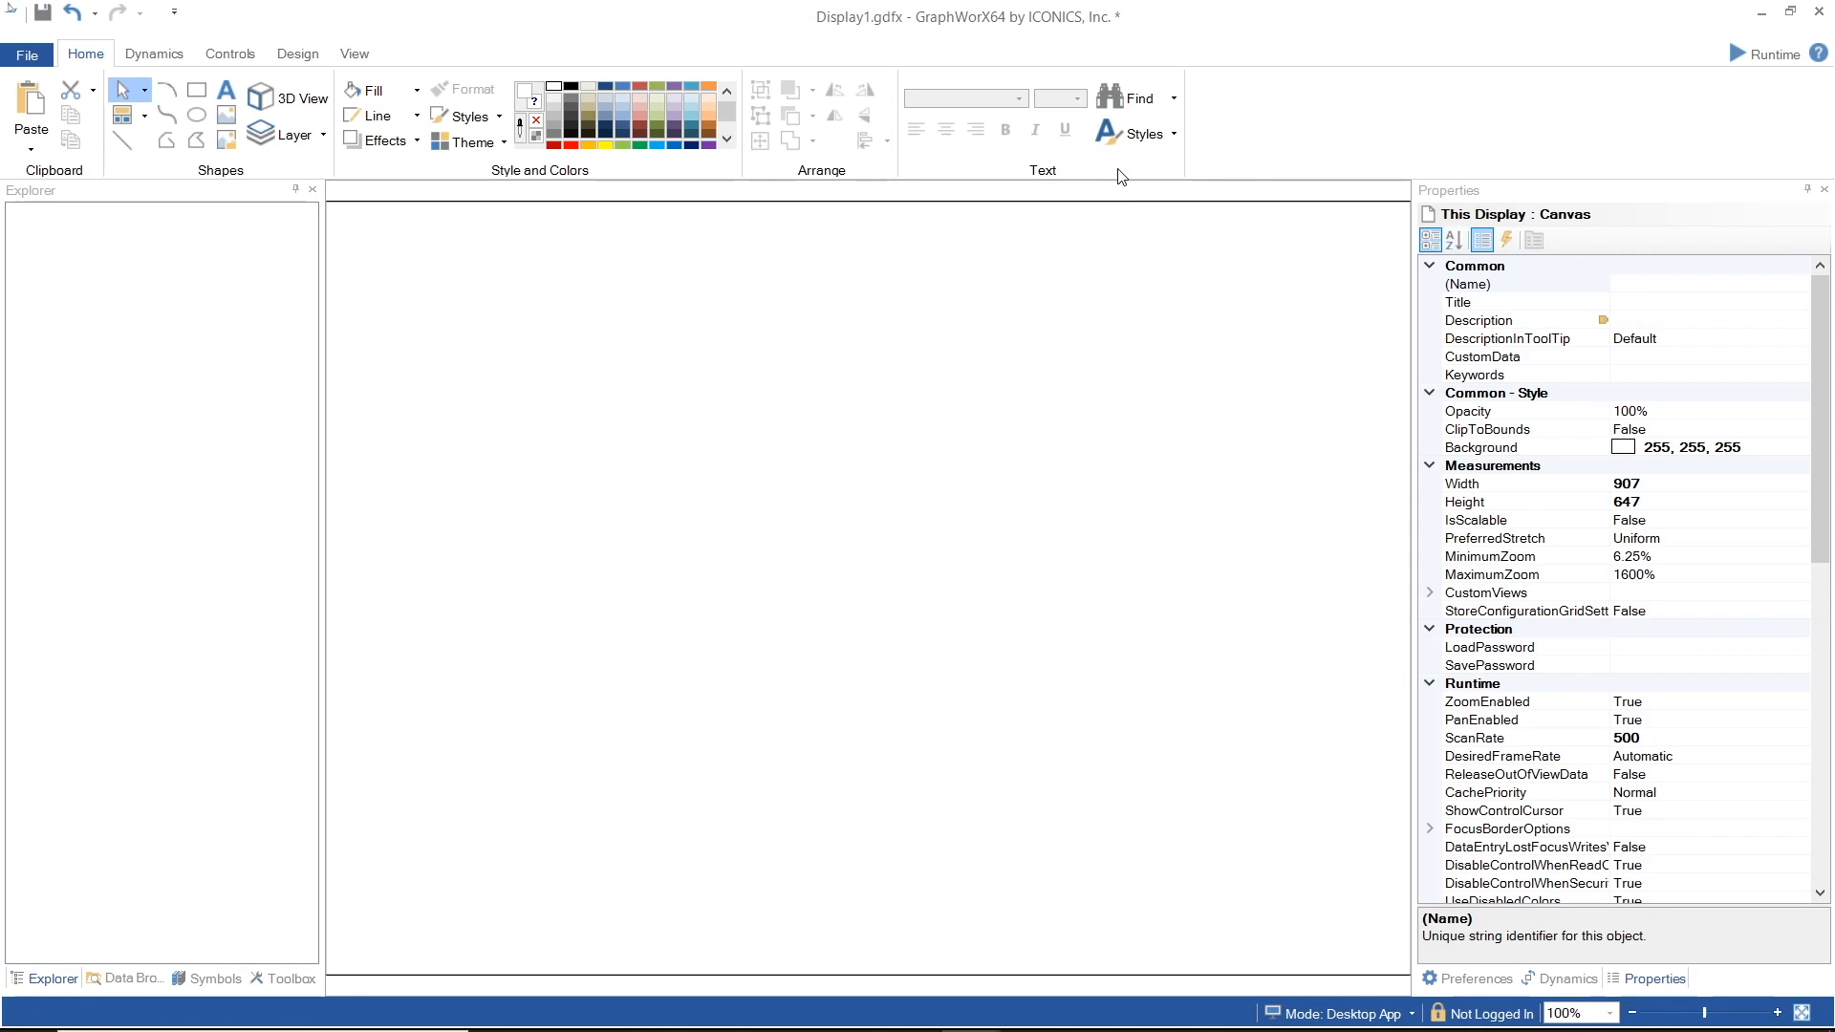
Step: Place a 200 by 40 Scale Control near the top of the canvas and a larger one, about 463 by 268, below it
click(176, 58)
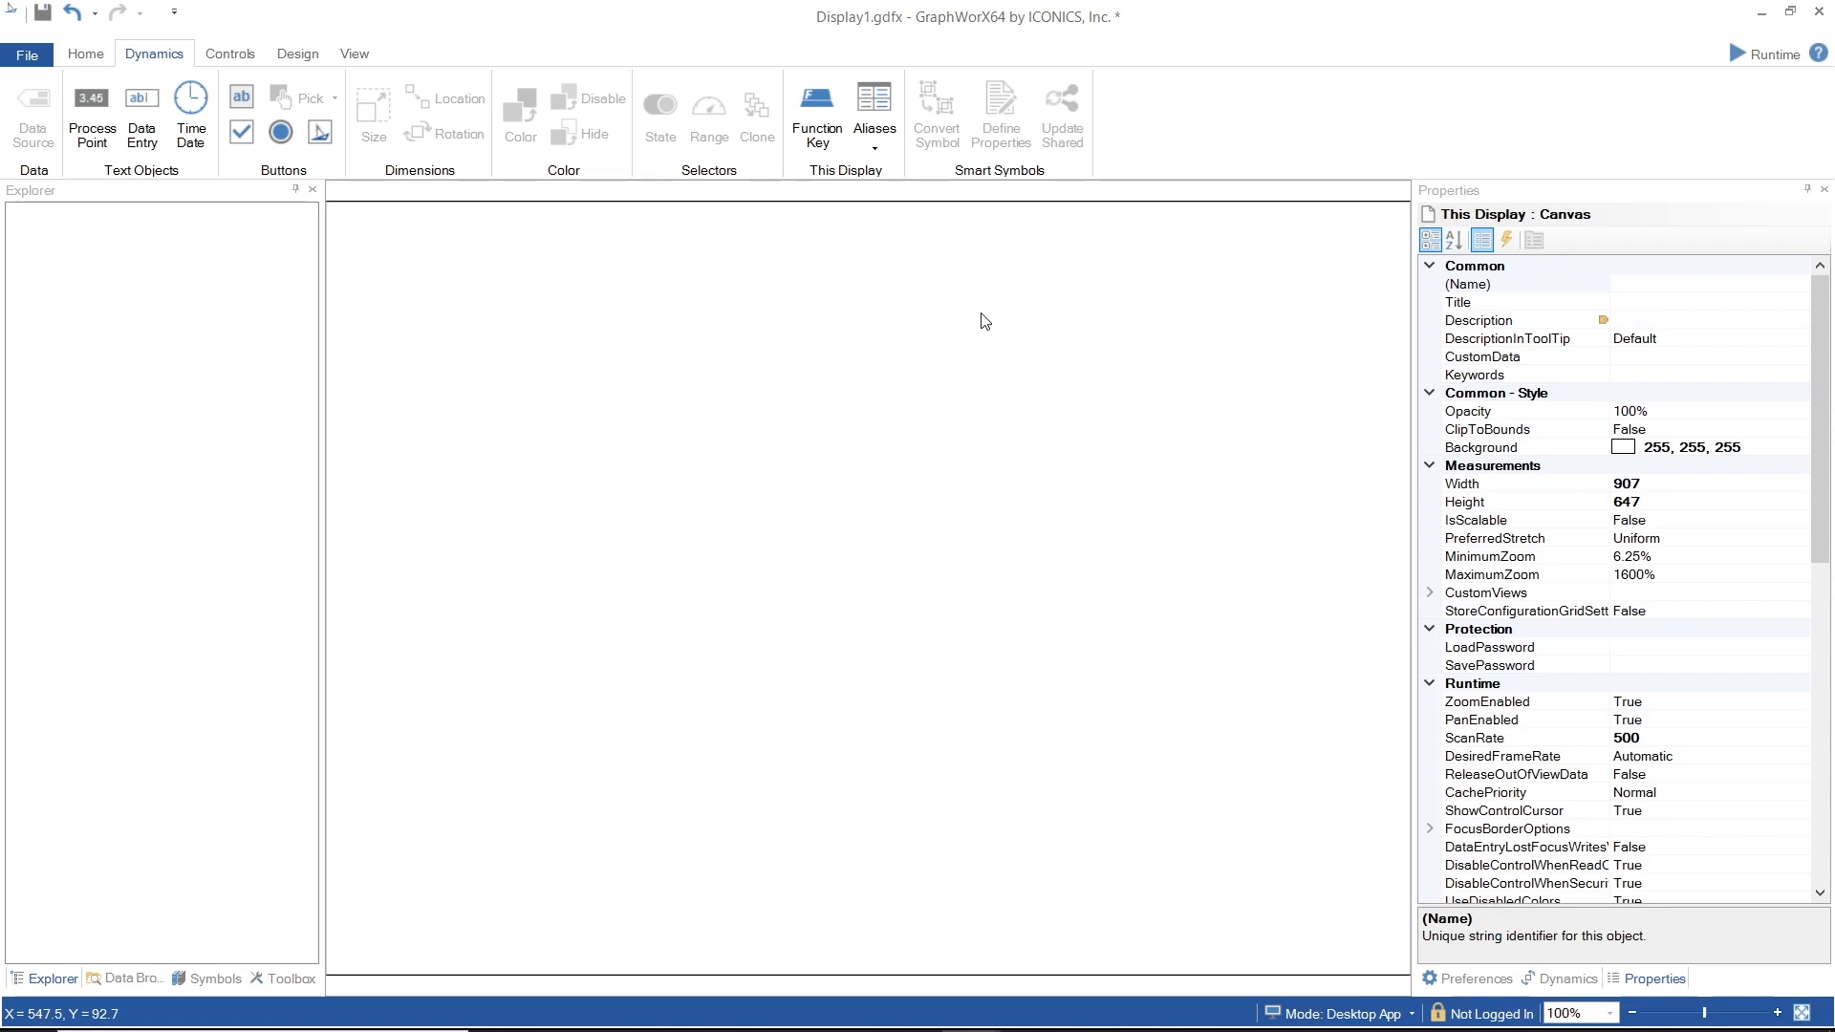
click(227, 53)
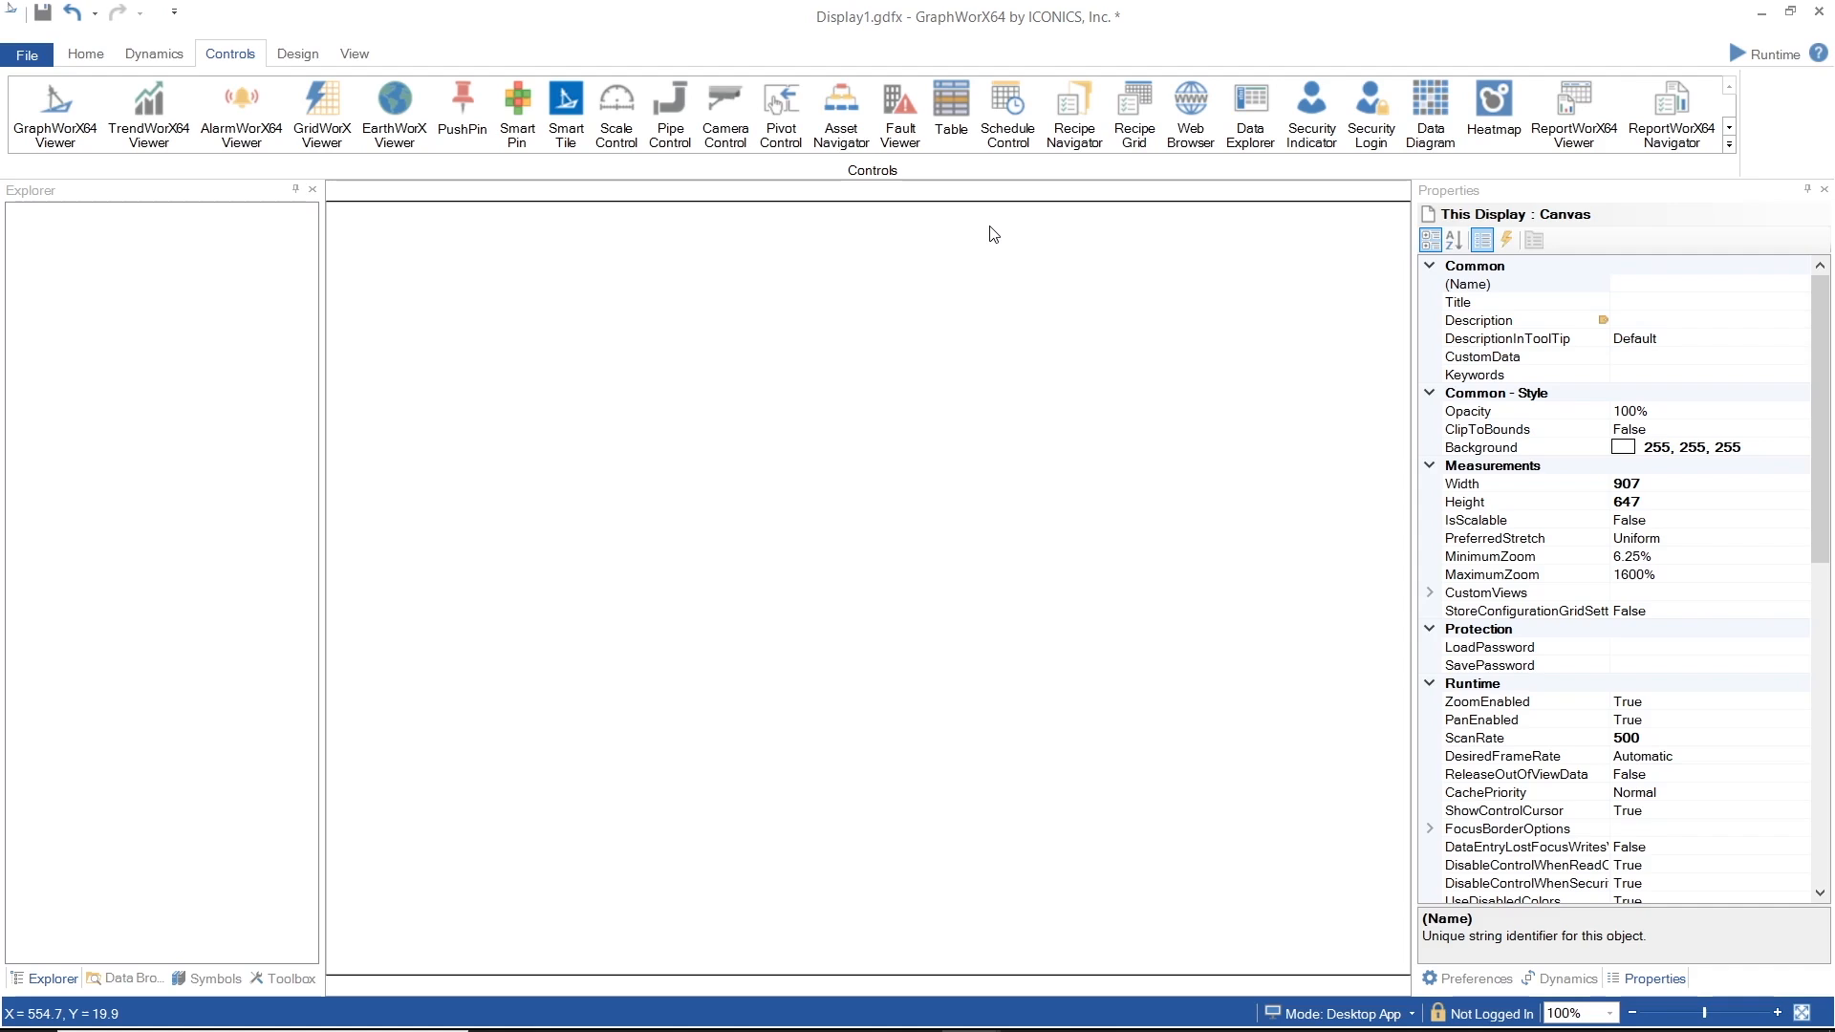
click(616, 109)
click(570, 278)
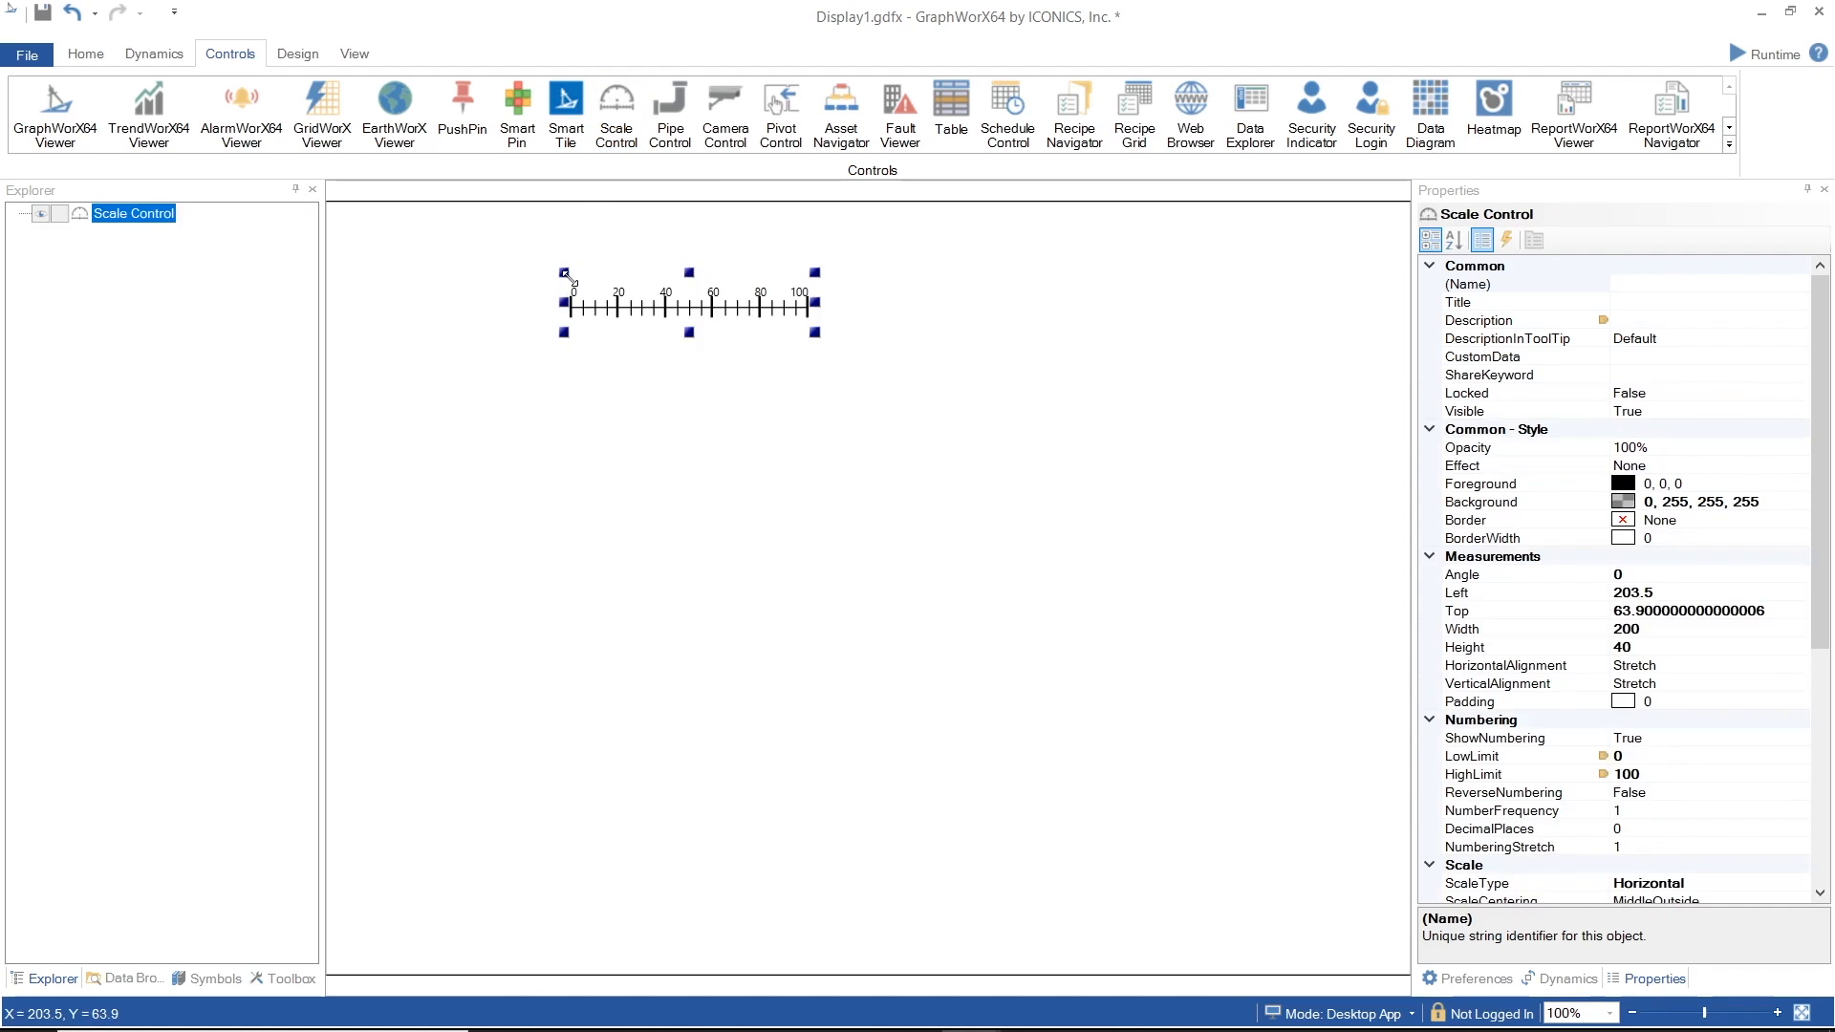
click(616, 109)
drag(997, 748, 997, 748)
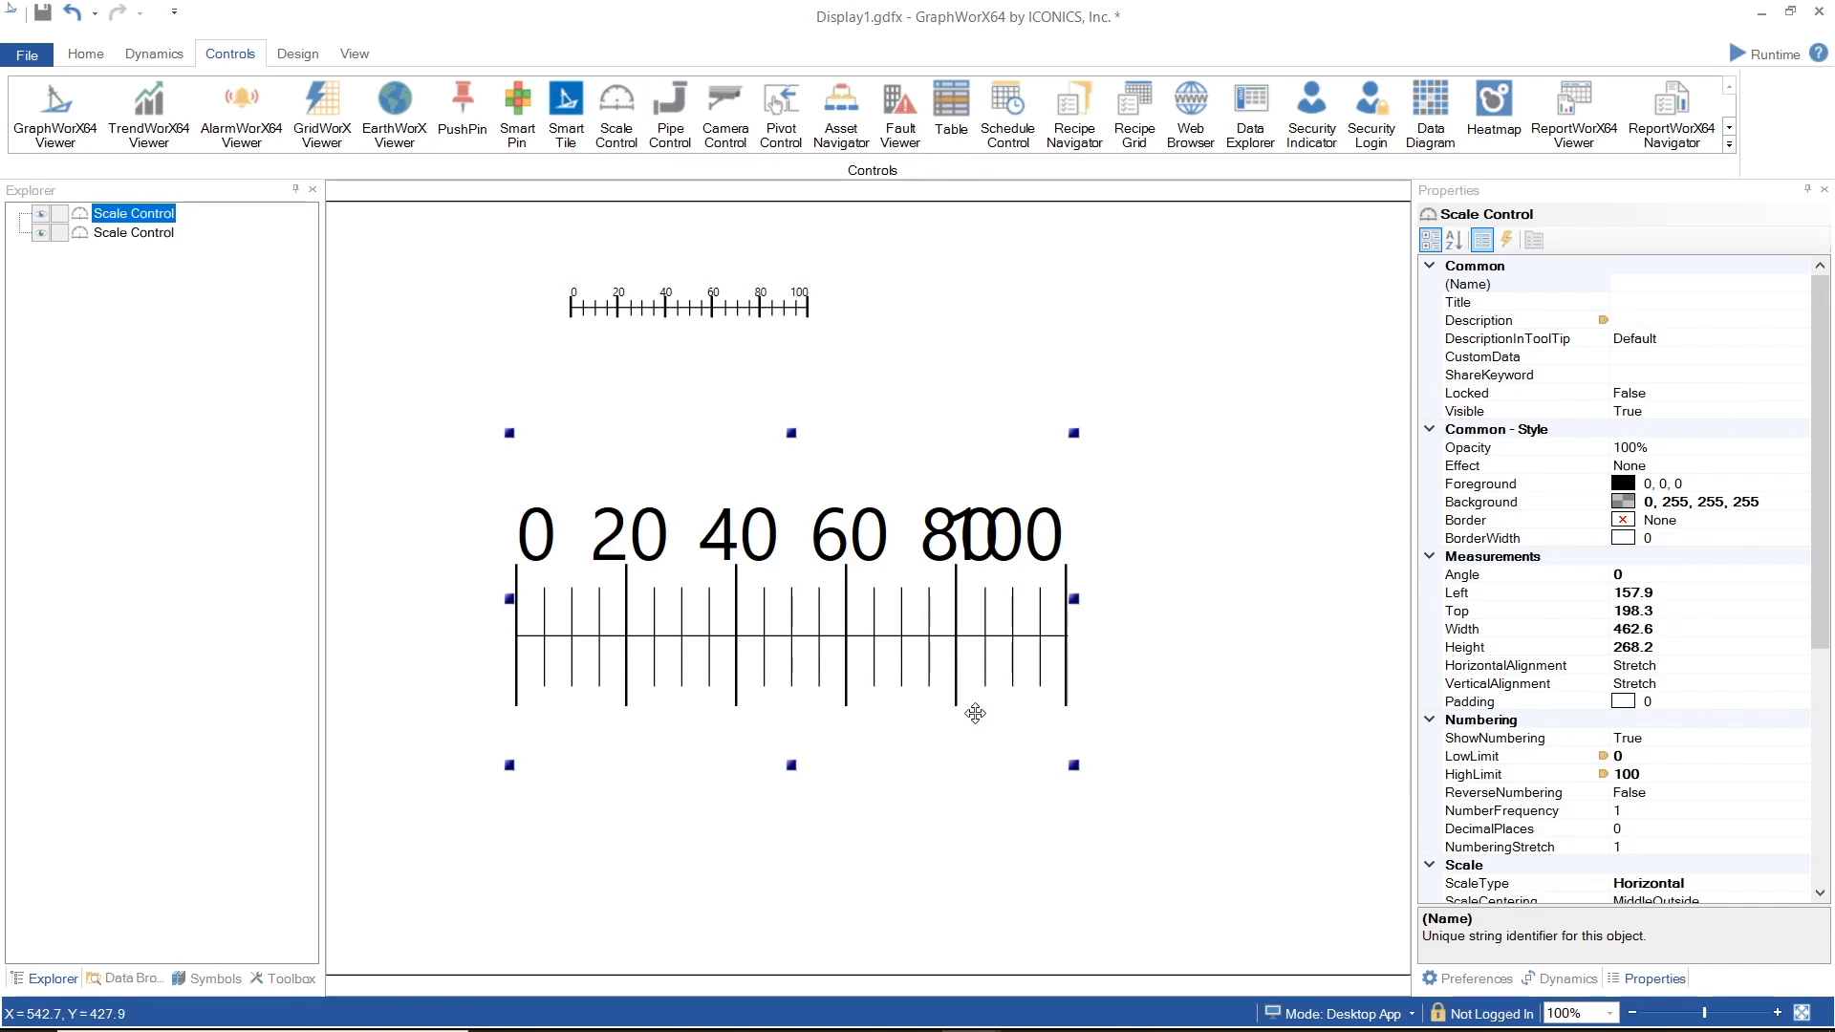
click(297, 54)
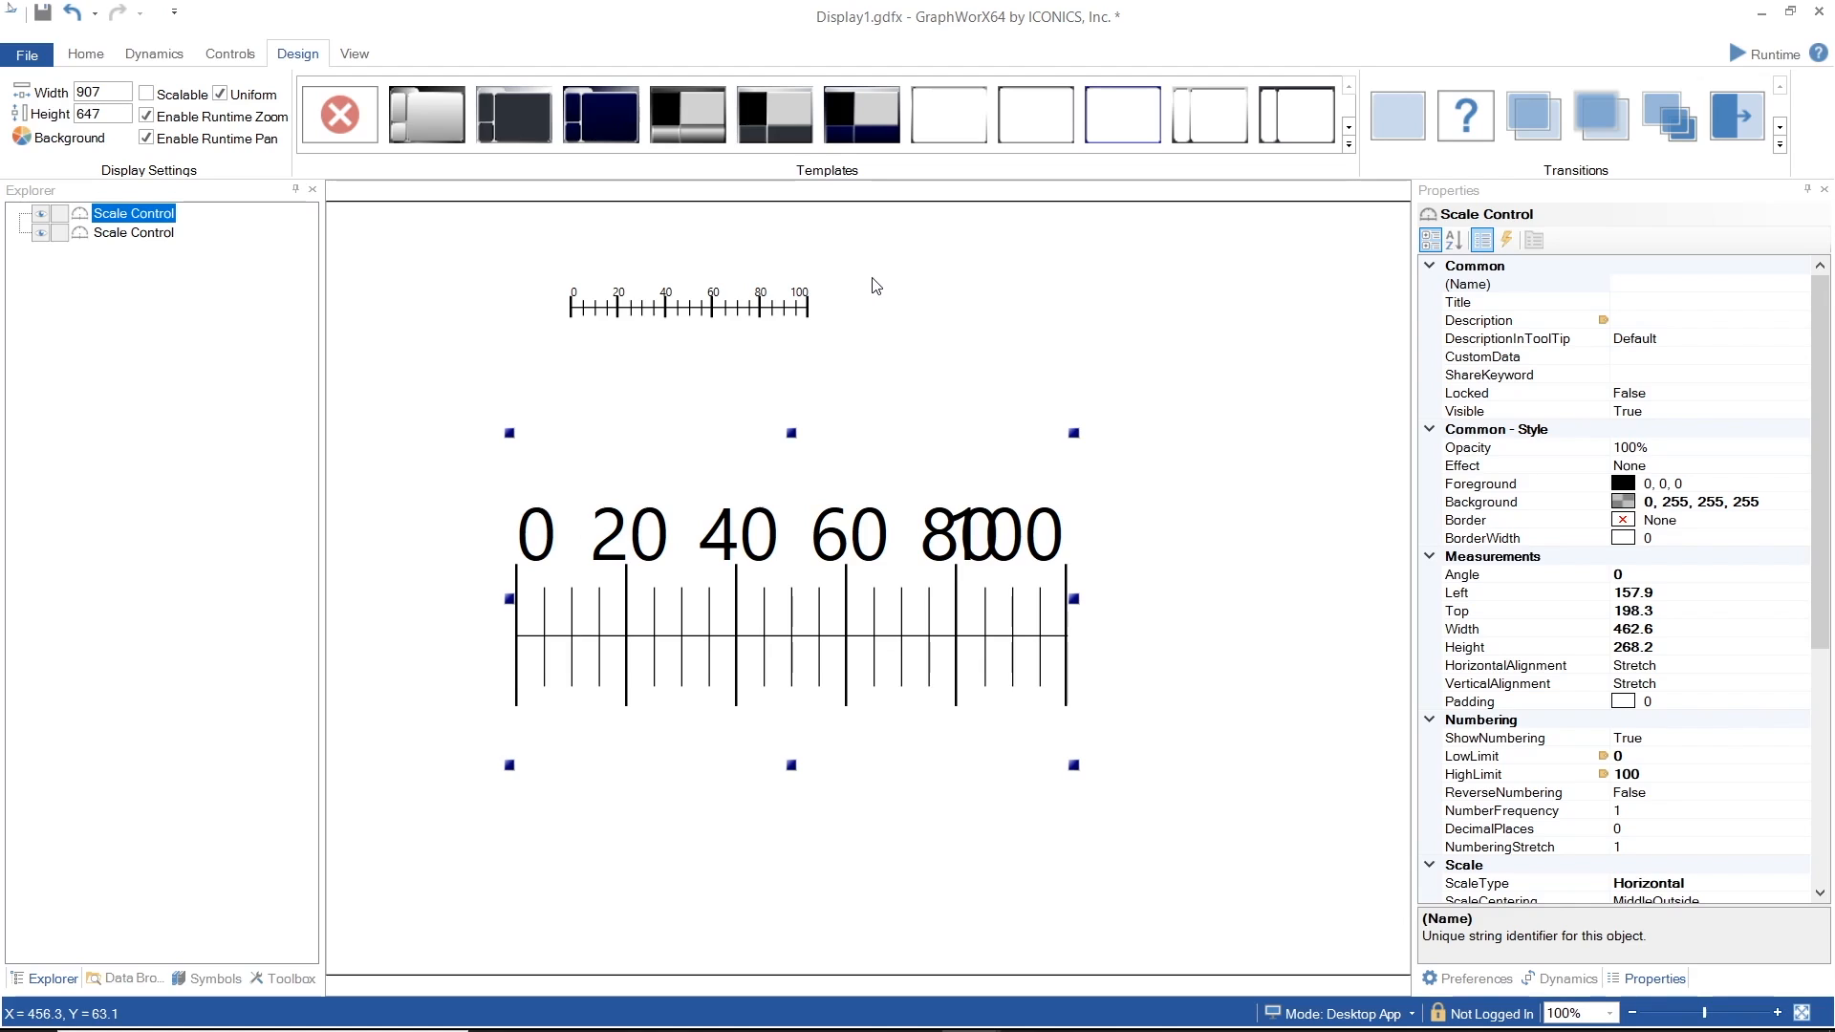
click(354, 54)
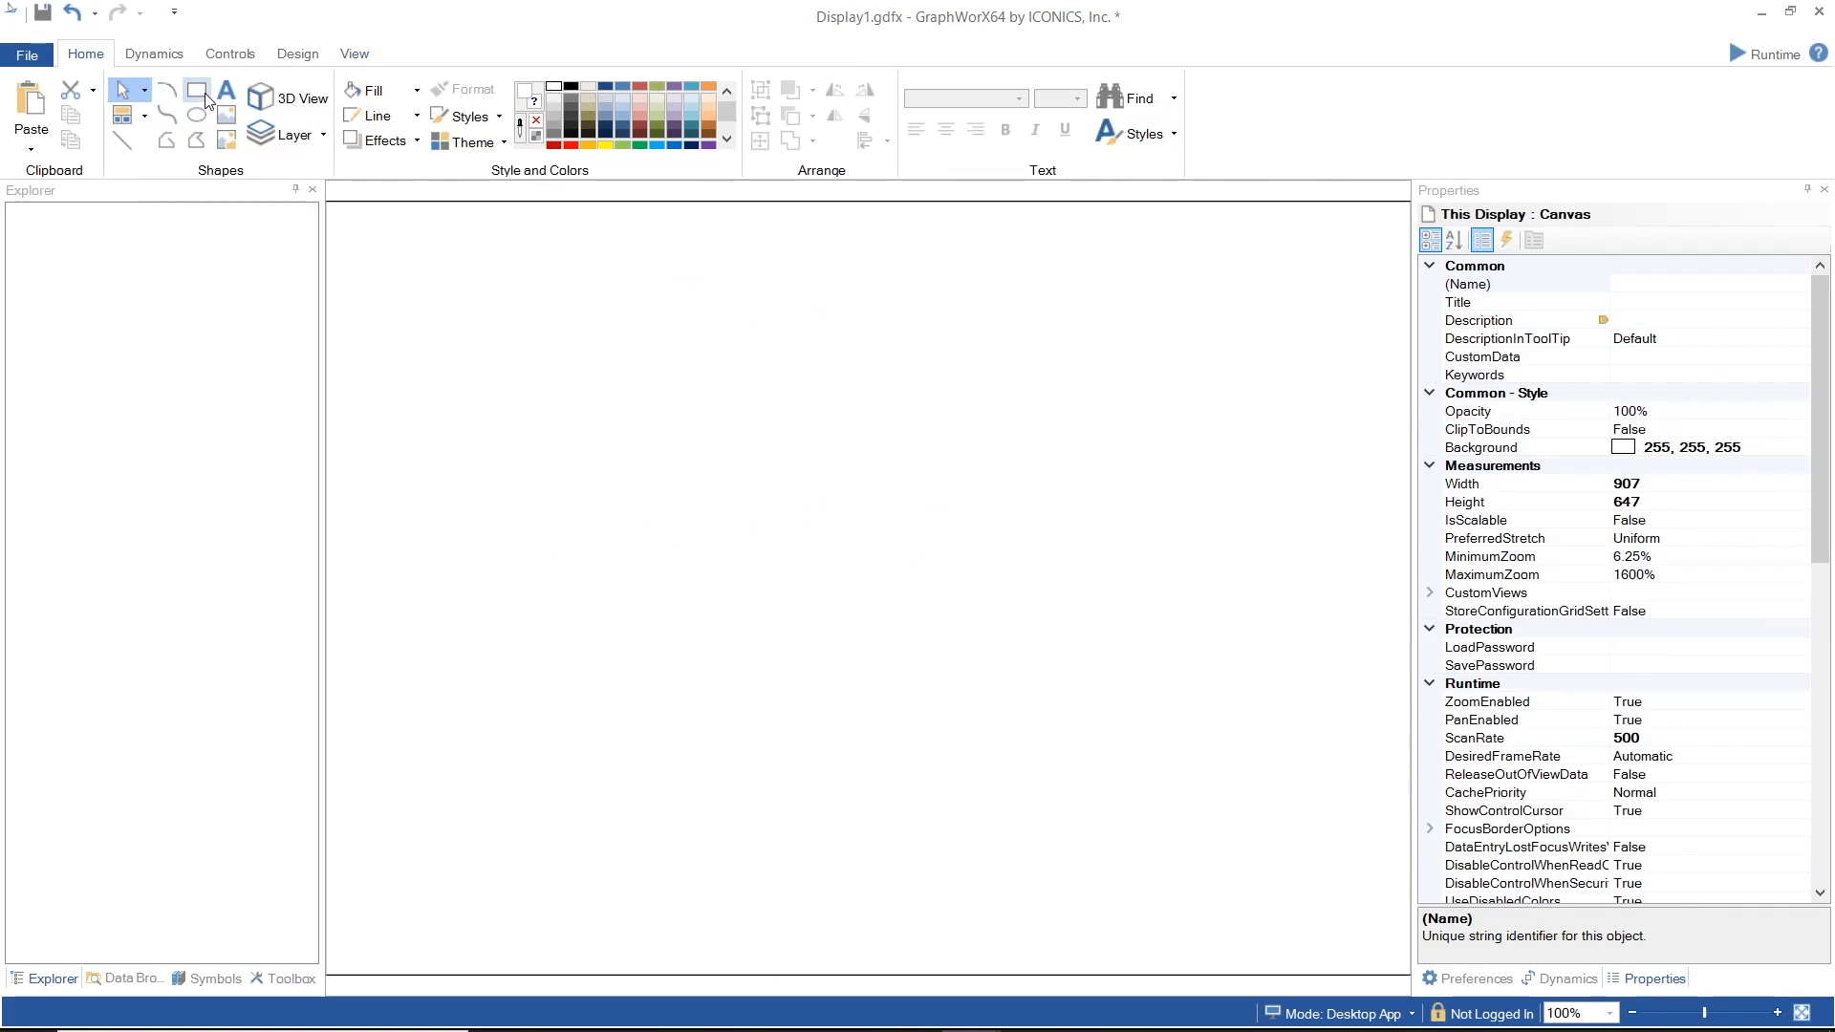
Step: Draw a rectangle about 313 wide and 147 high in the upper-left part of the canvas
click(196, 90)
drag(409, 303, 783, 477)
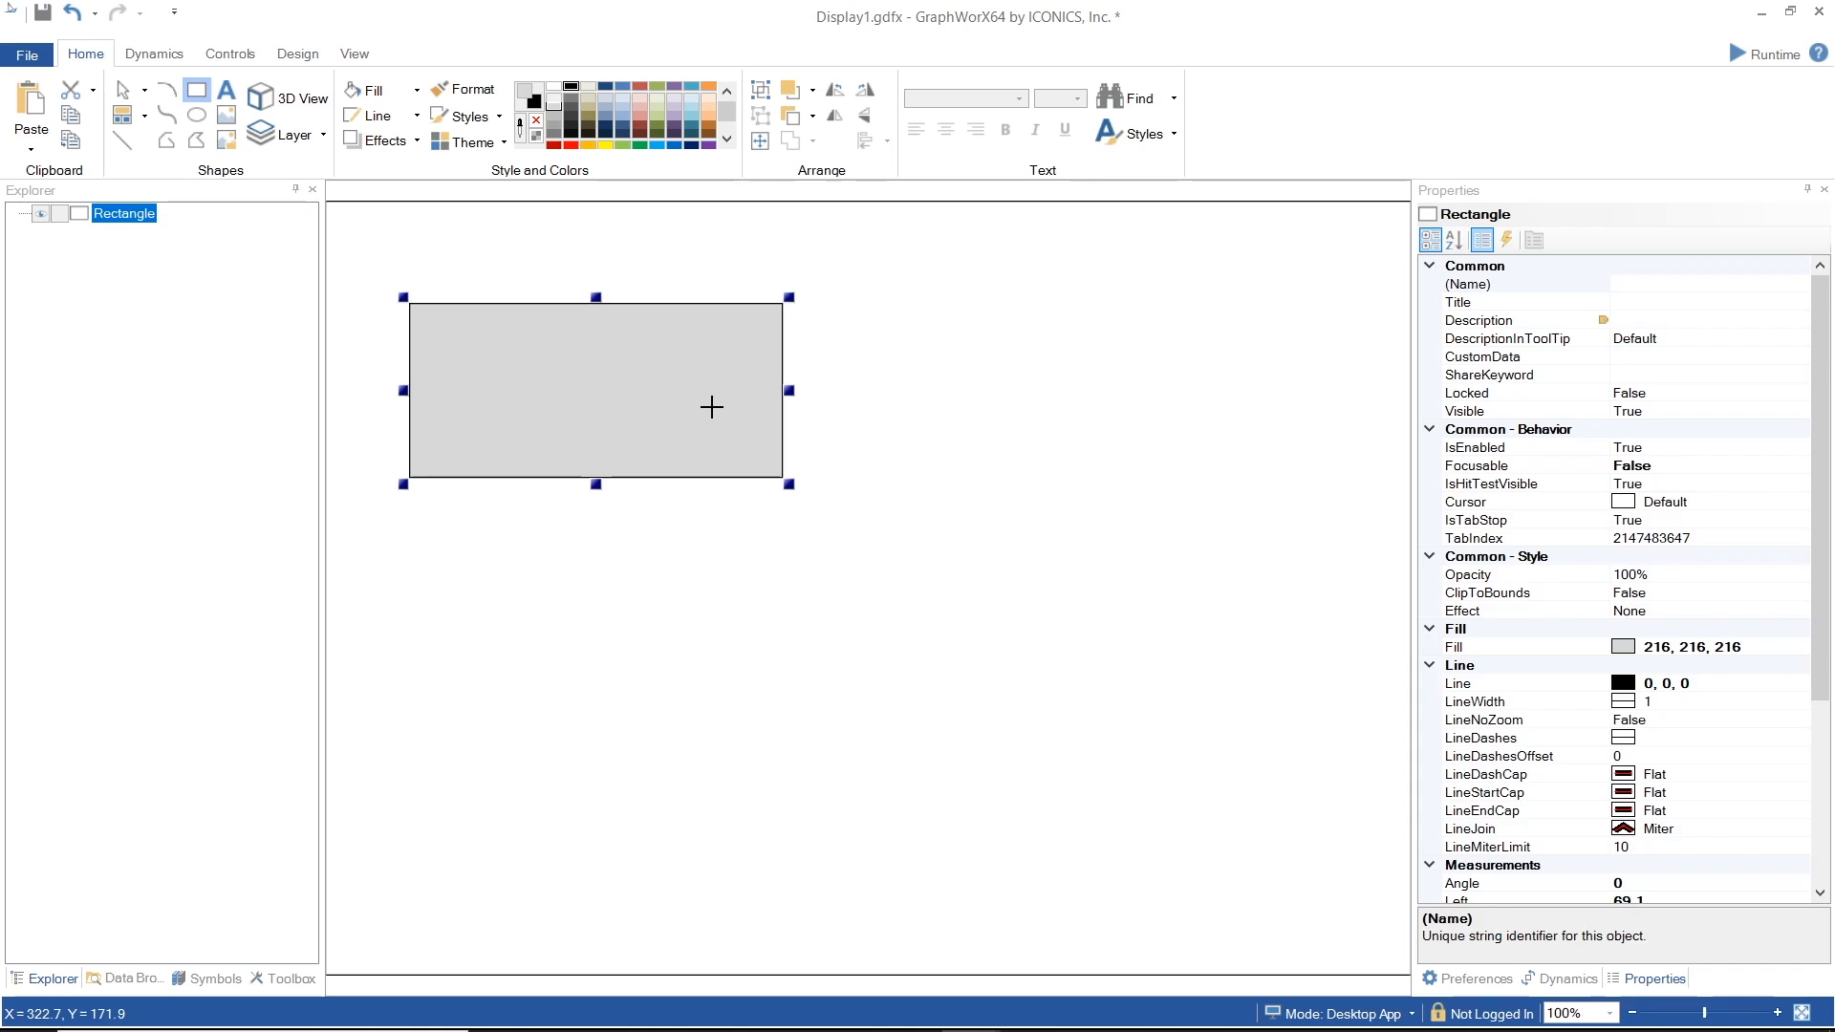
key(Escape)
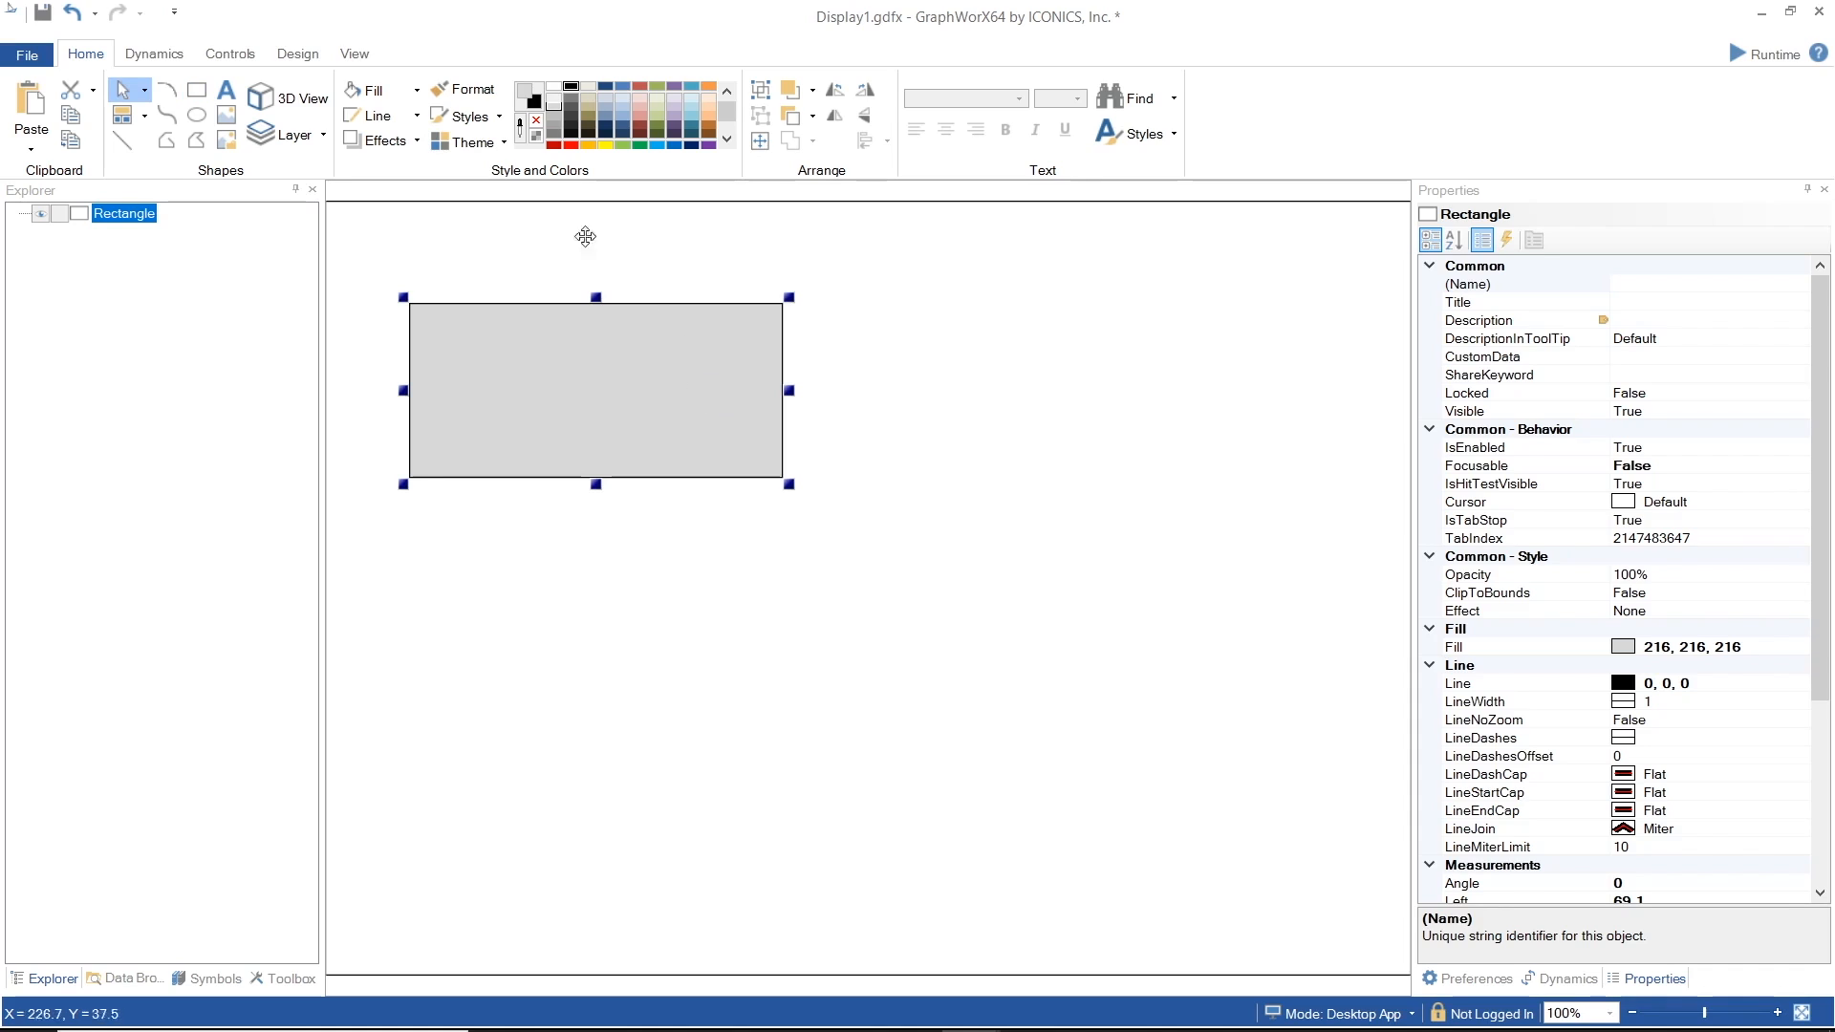
Step: Show the canvas grid, move the rectangle so it snaps at Left 60 and Top 80, and look through the grid options
click(356, 55)
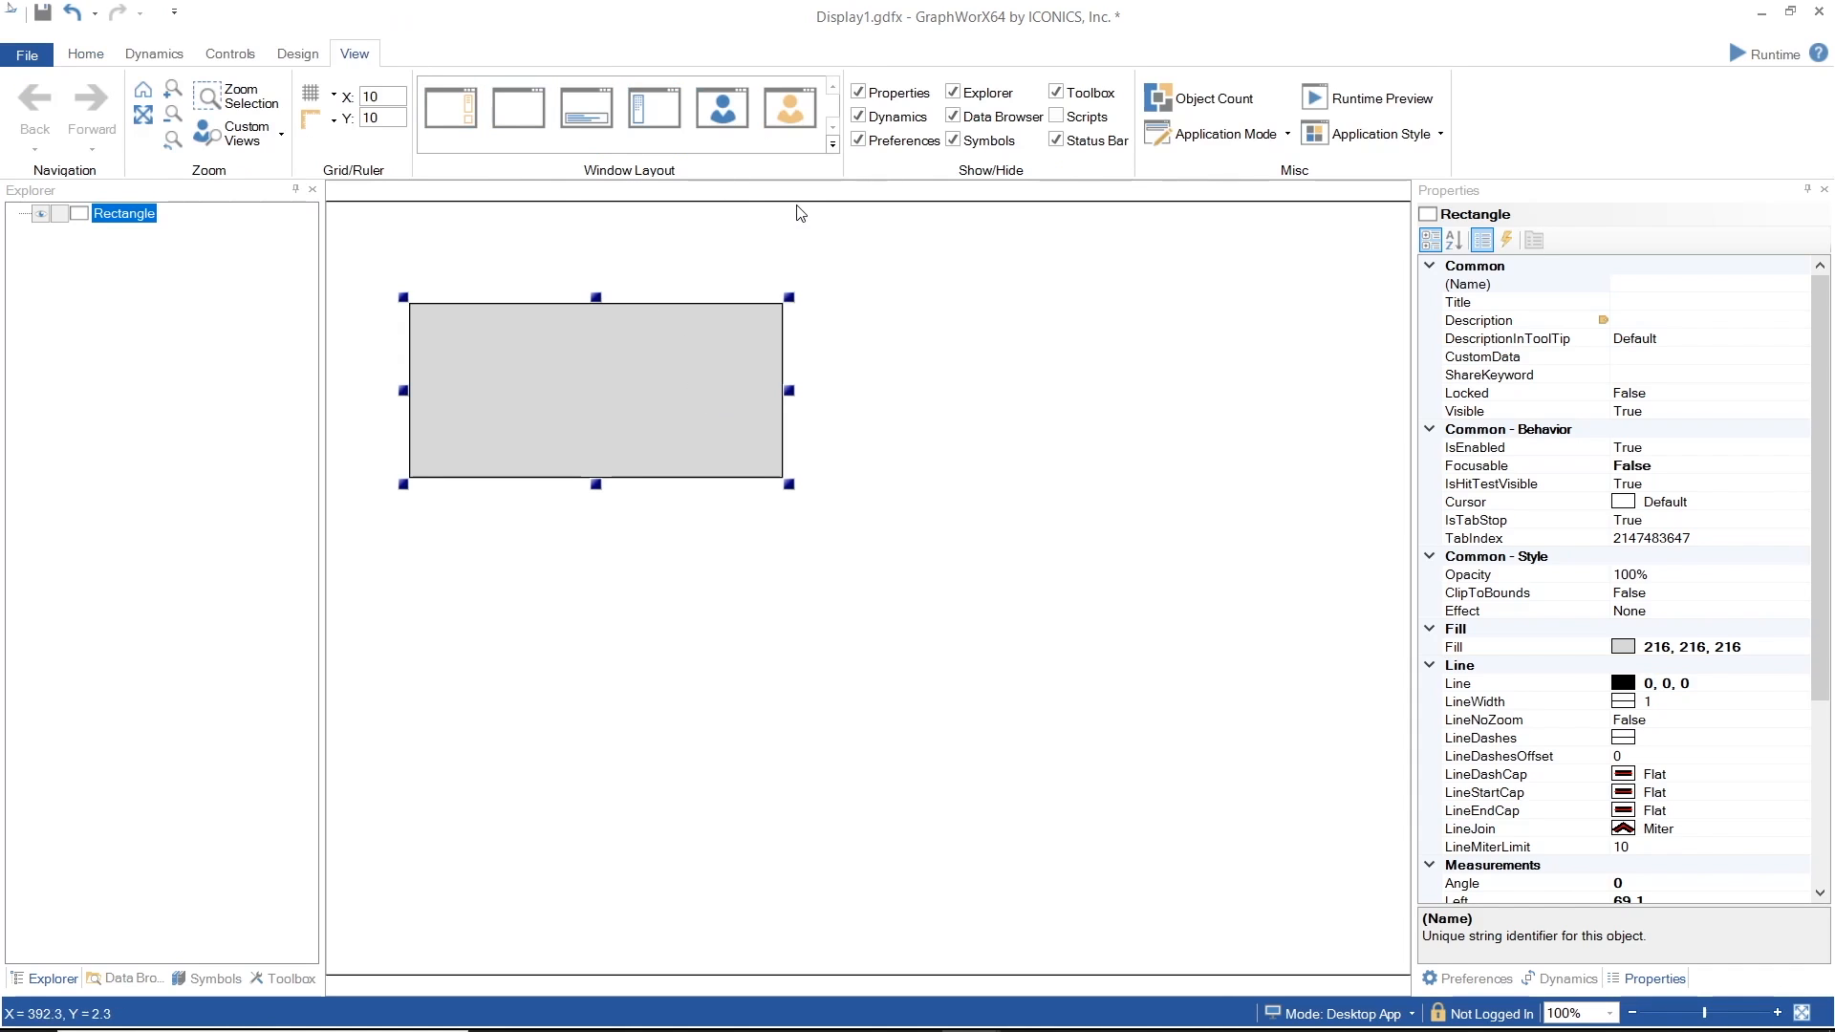
click(314, 93)
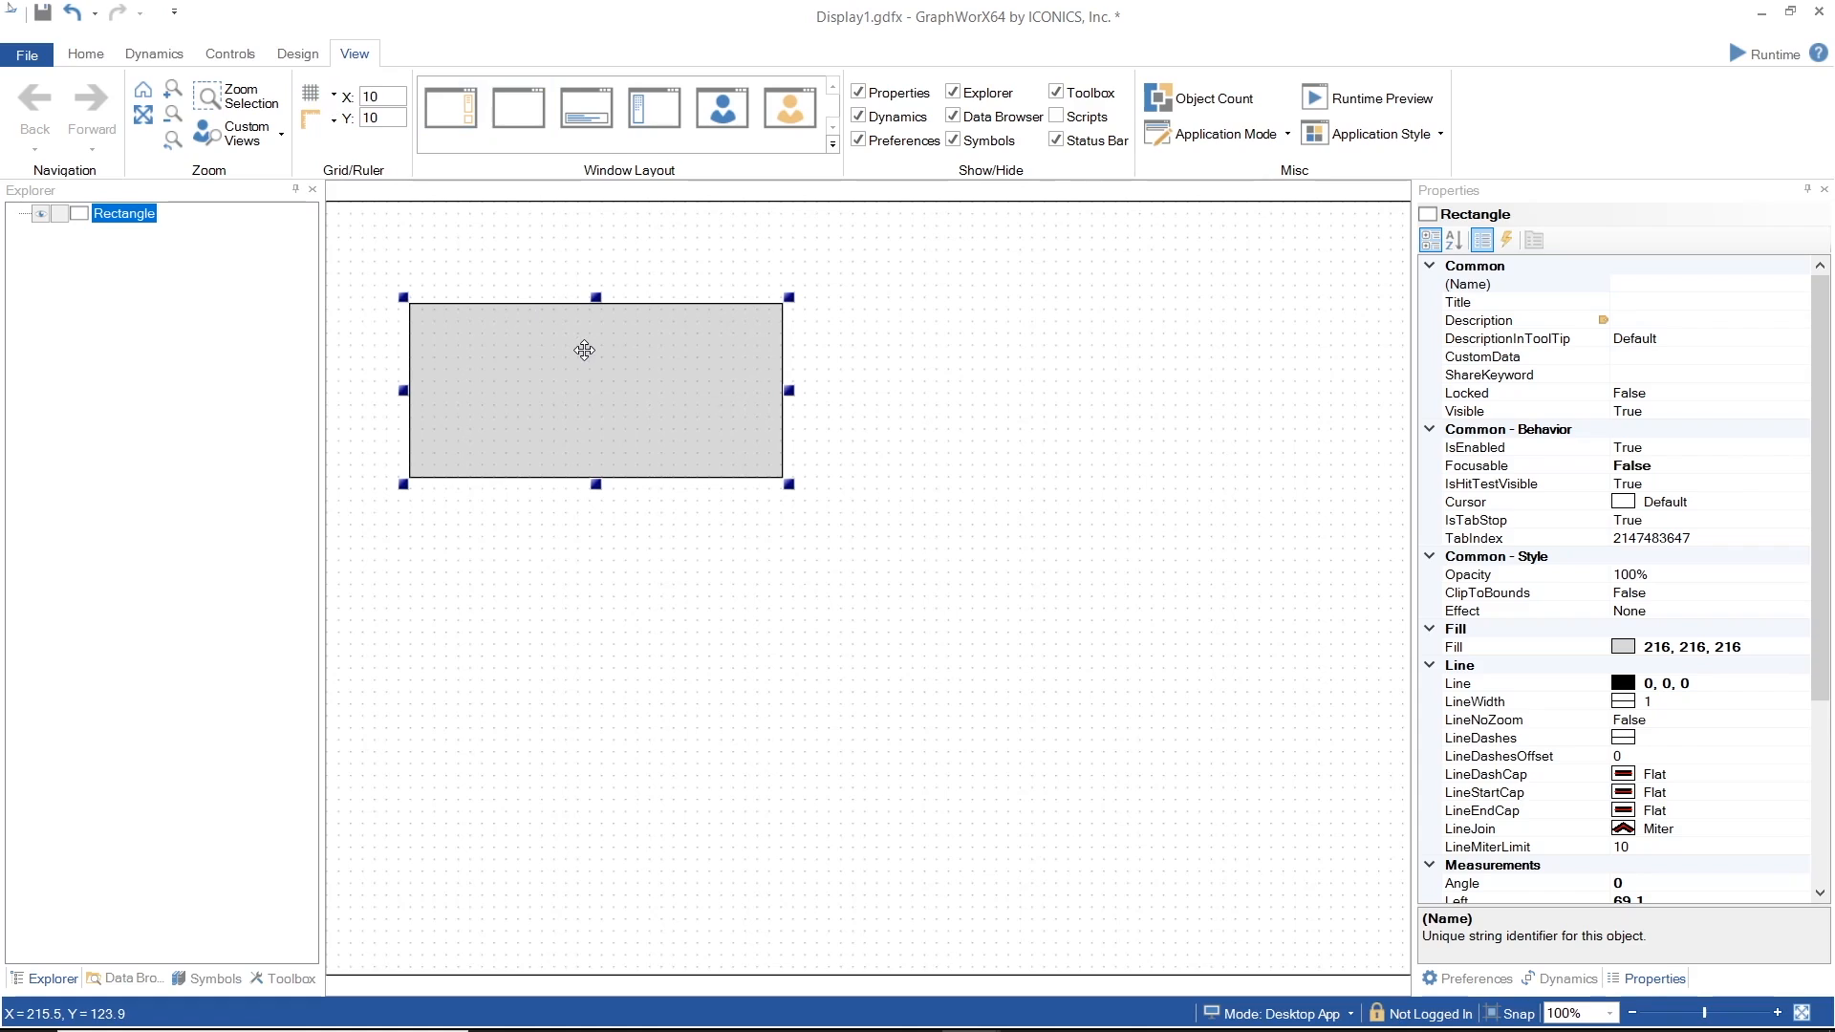
drag(577, 344, 558, 352)
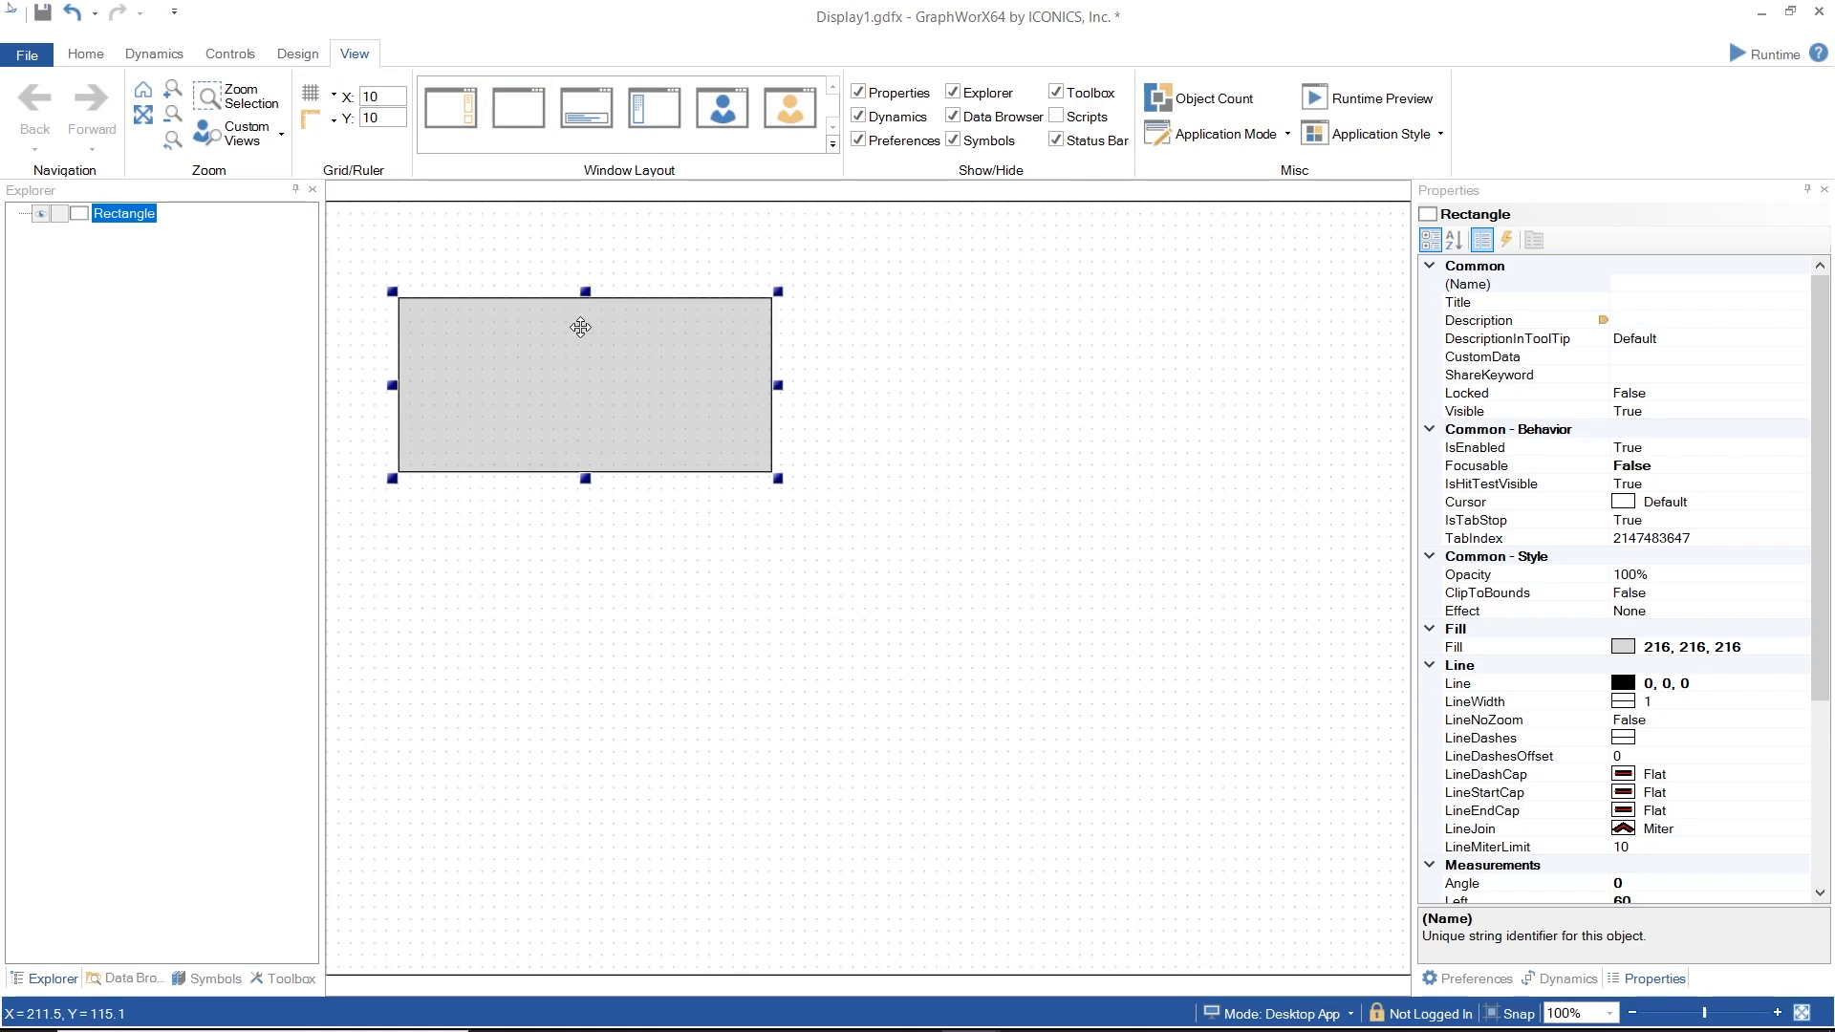
click(336, 97)
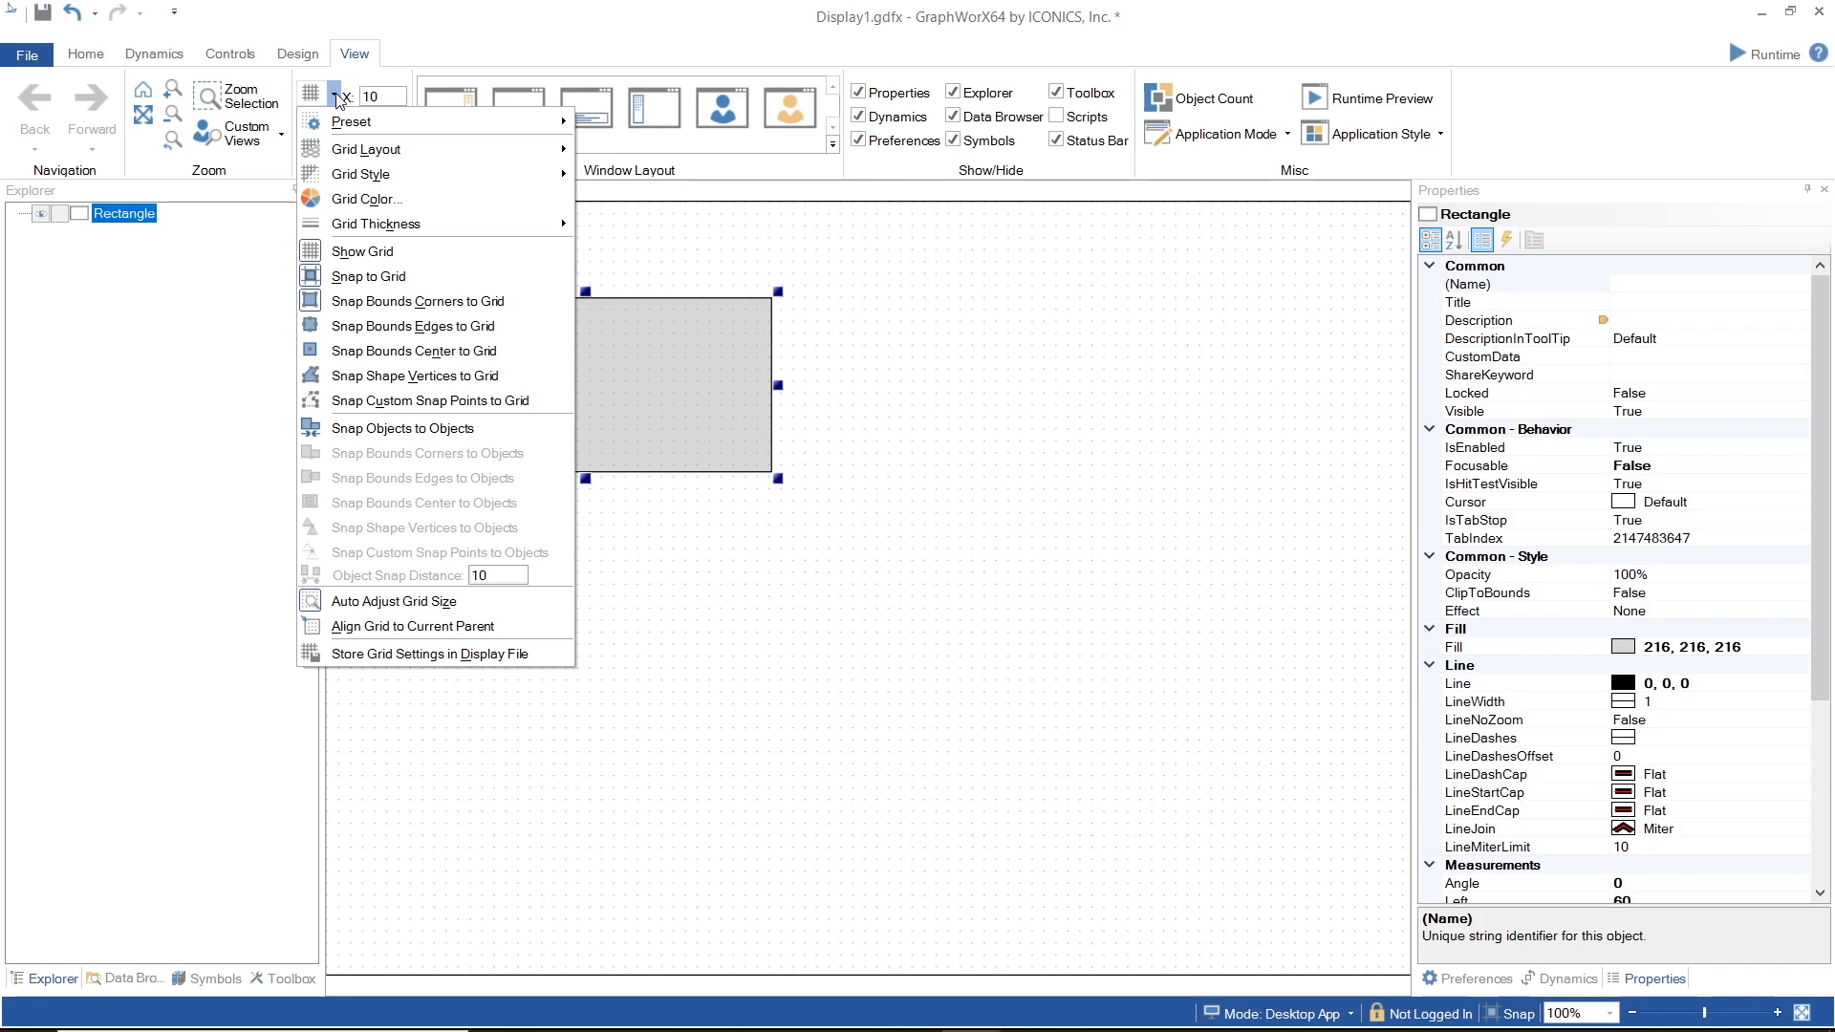
click(944, 397)
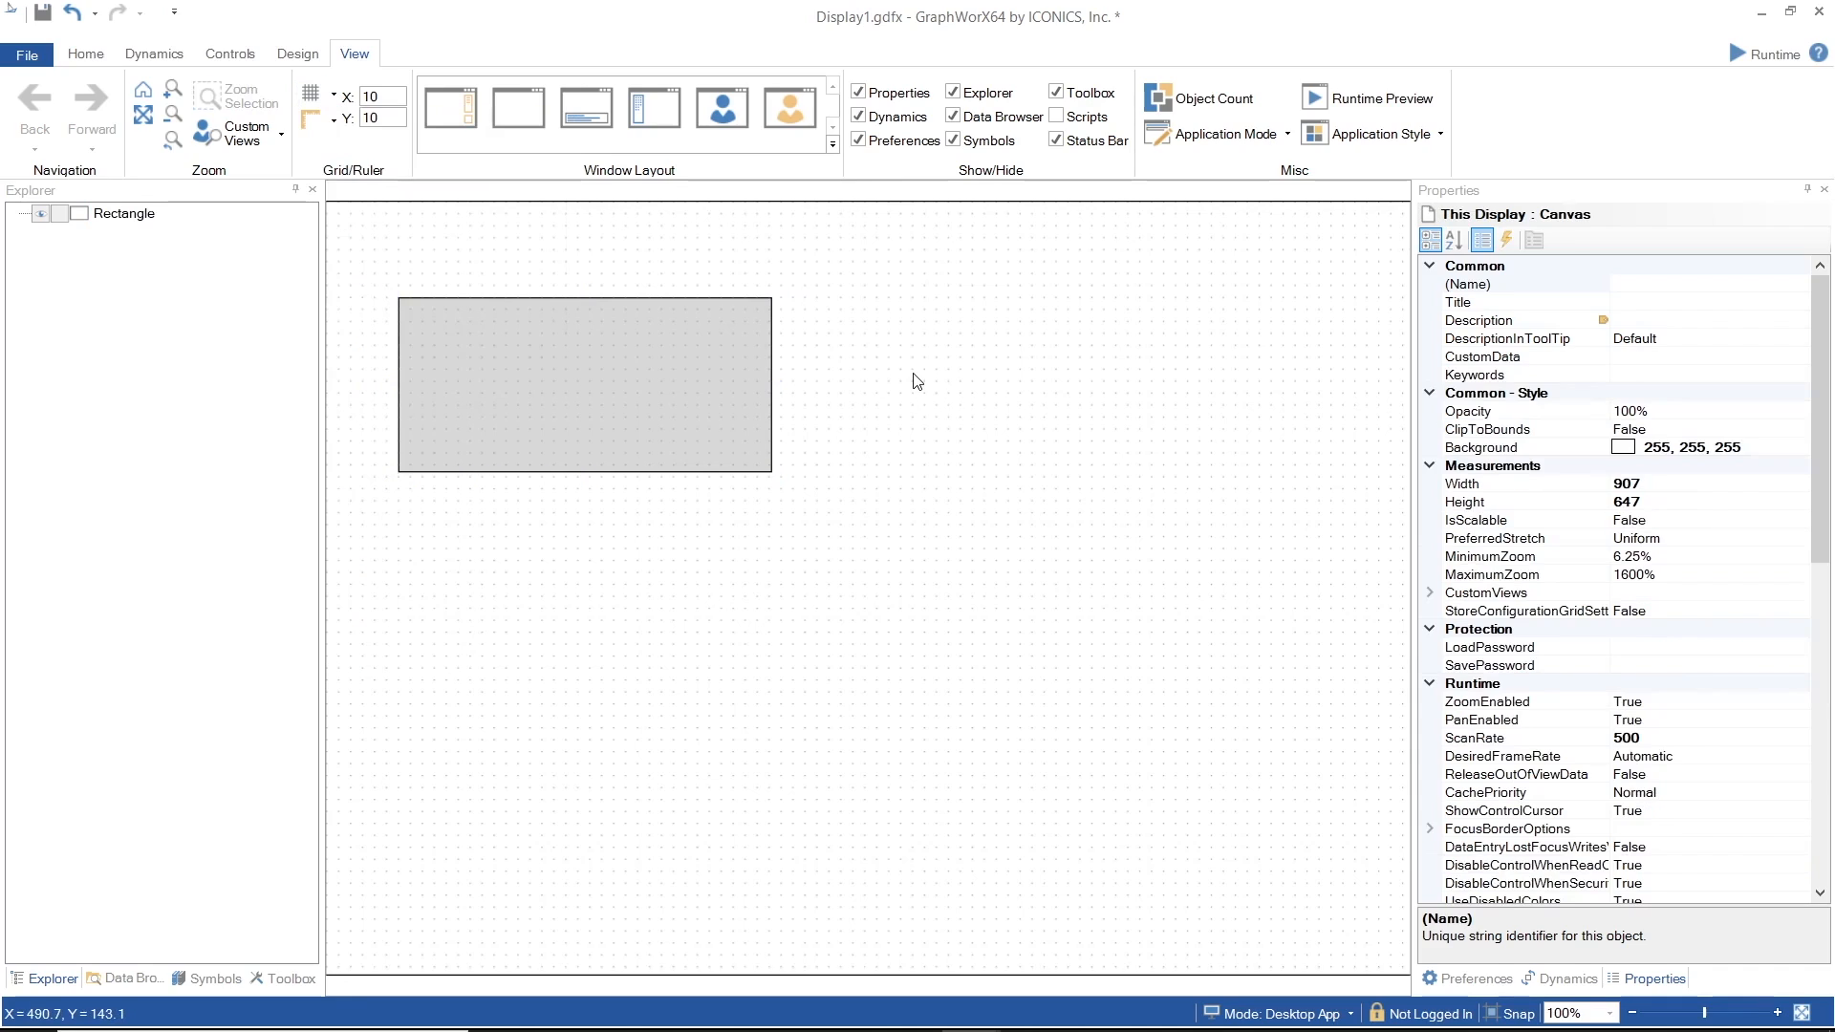
Step: Set the rectangle's fill to solid red (255, 0, 0) and review its remaining properties
click(140, 216)
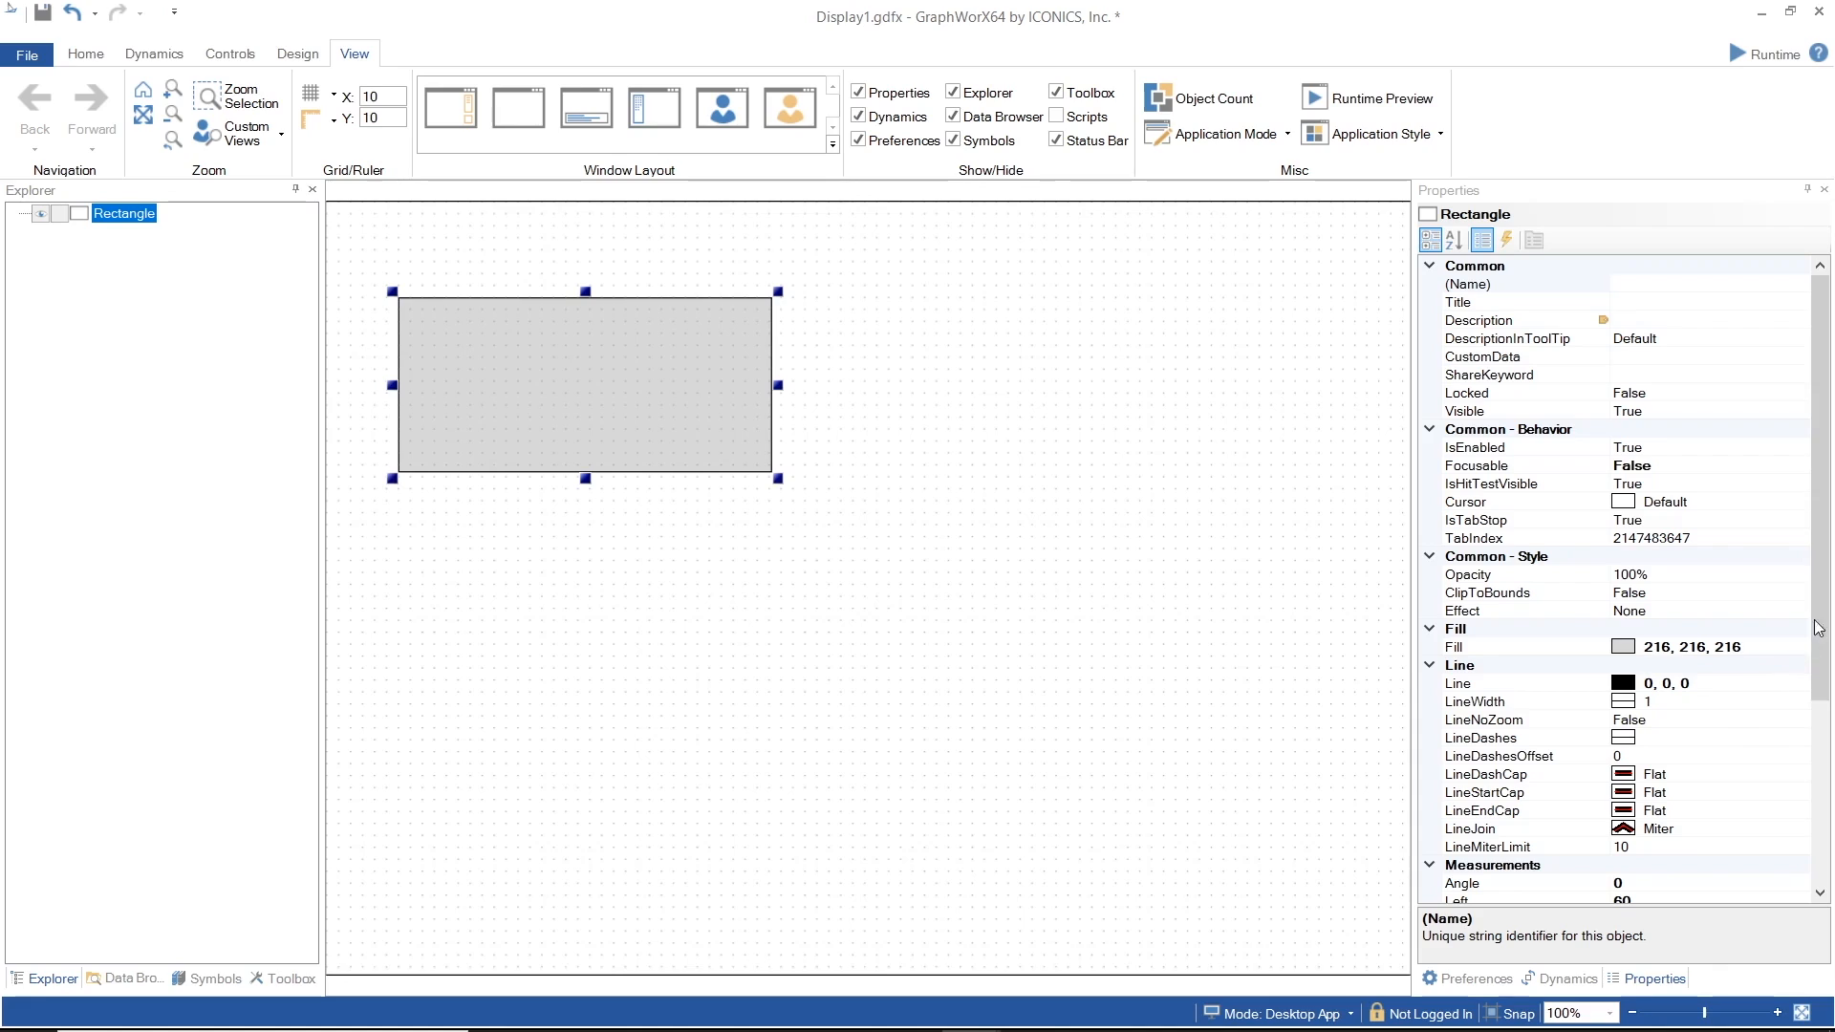
click(1796, 652)
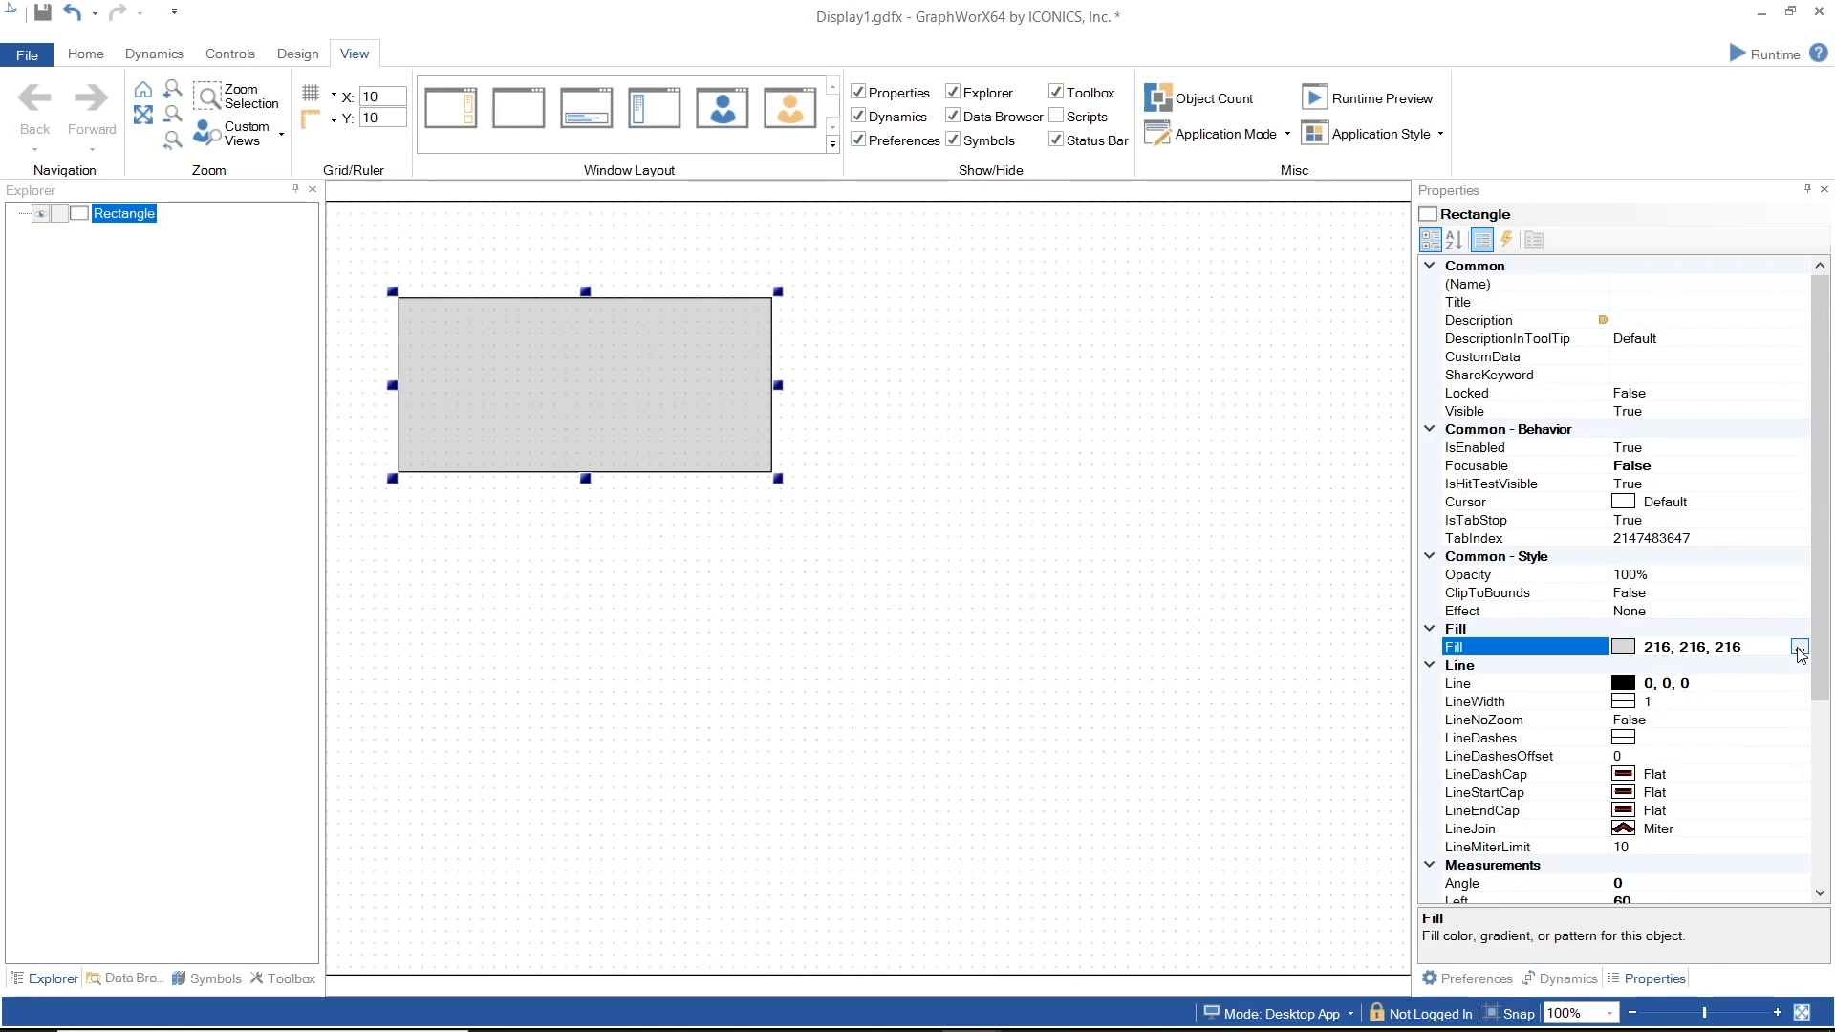
click(1800, 650)
click(1548, 494)
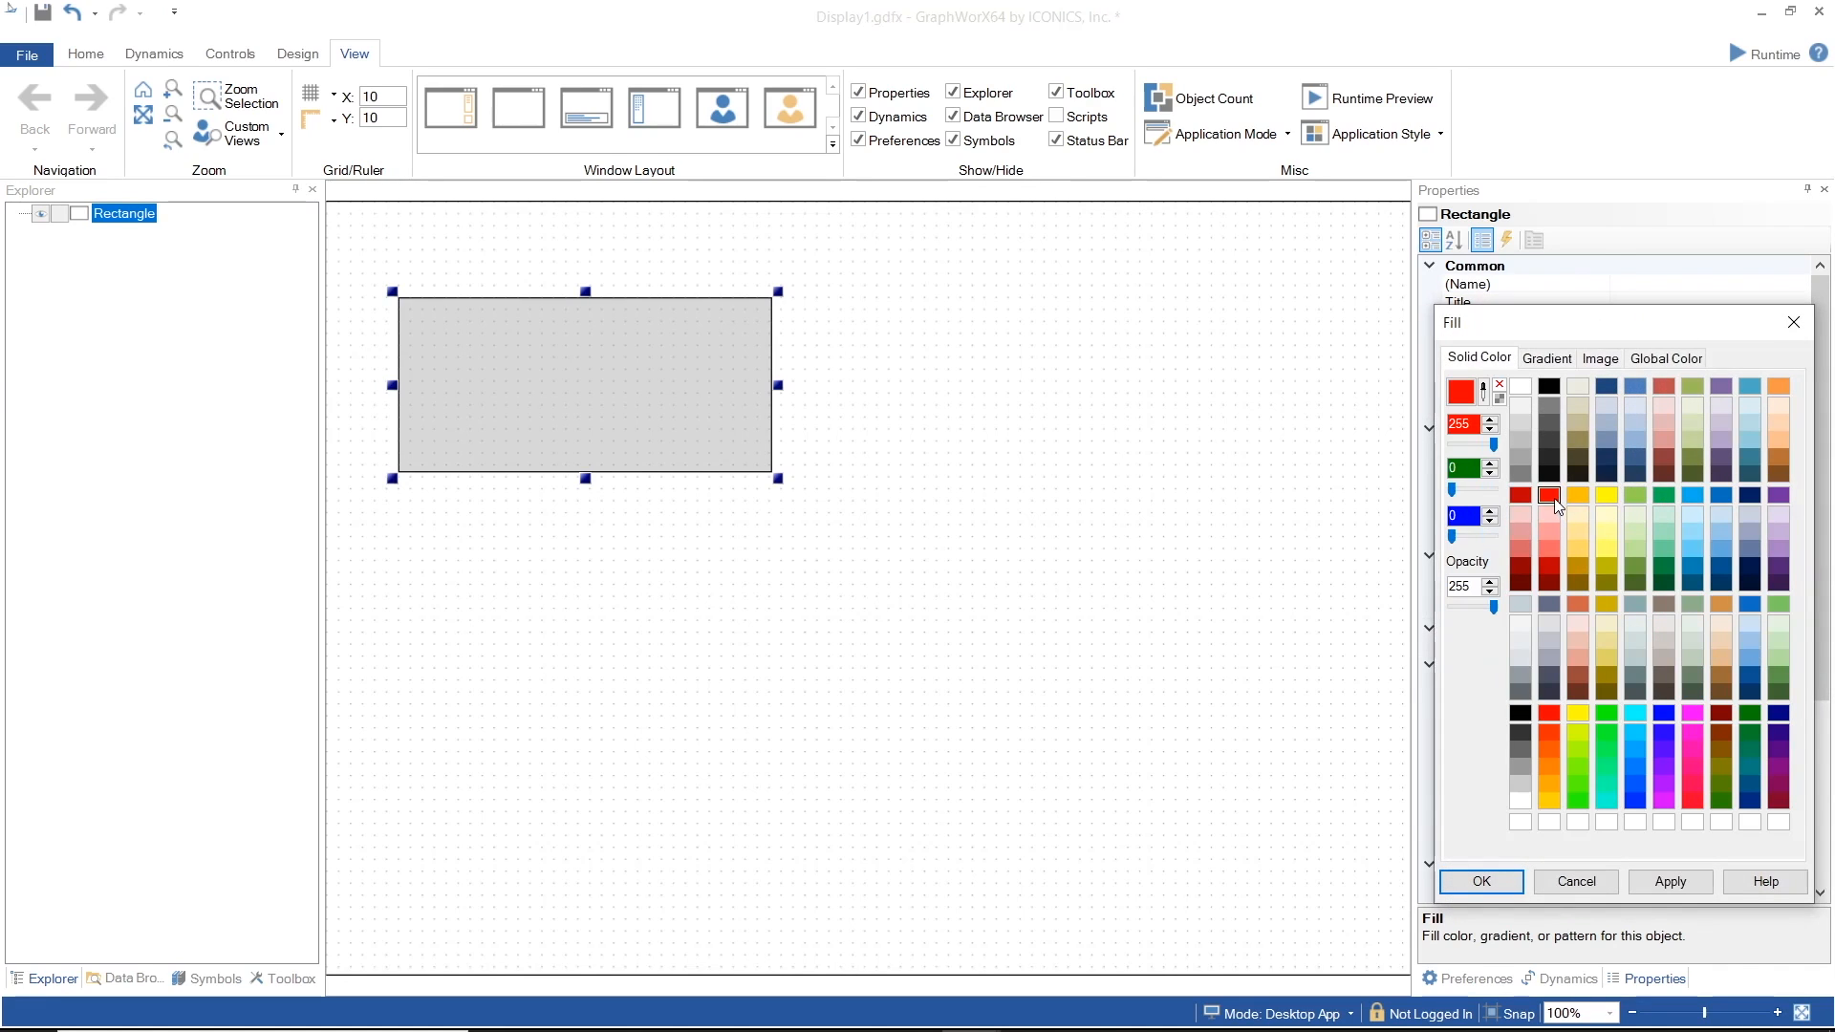
click(1482, 881)
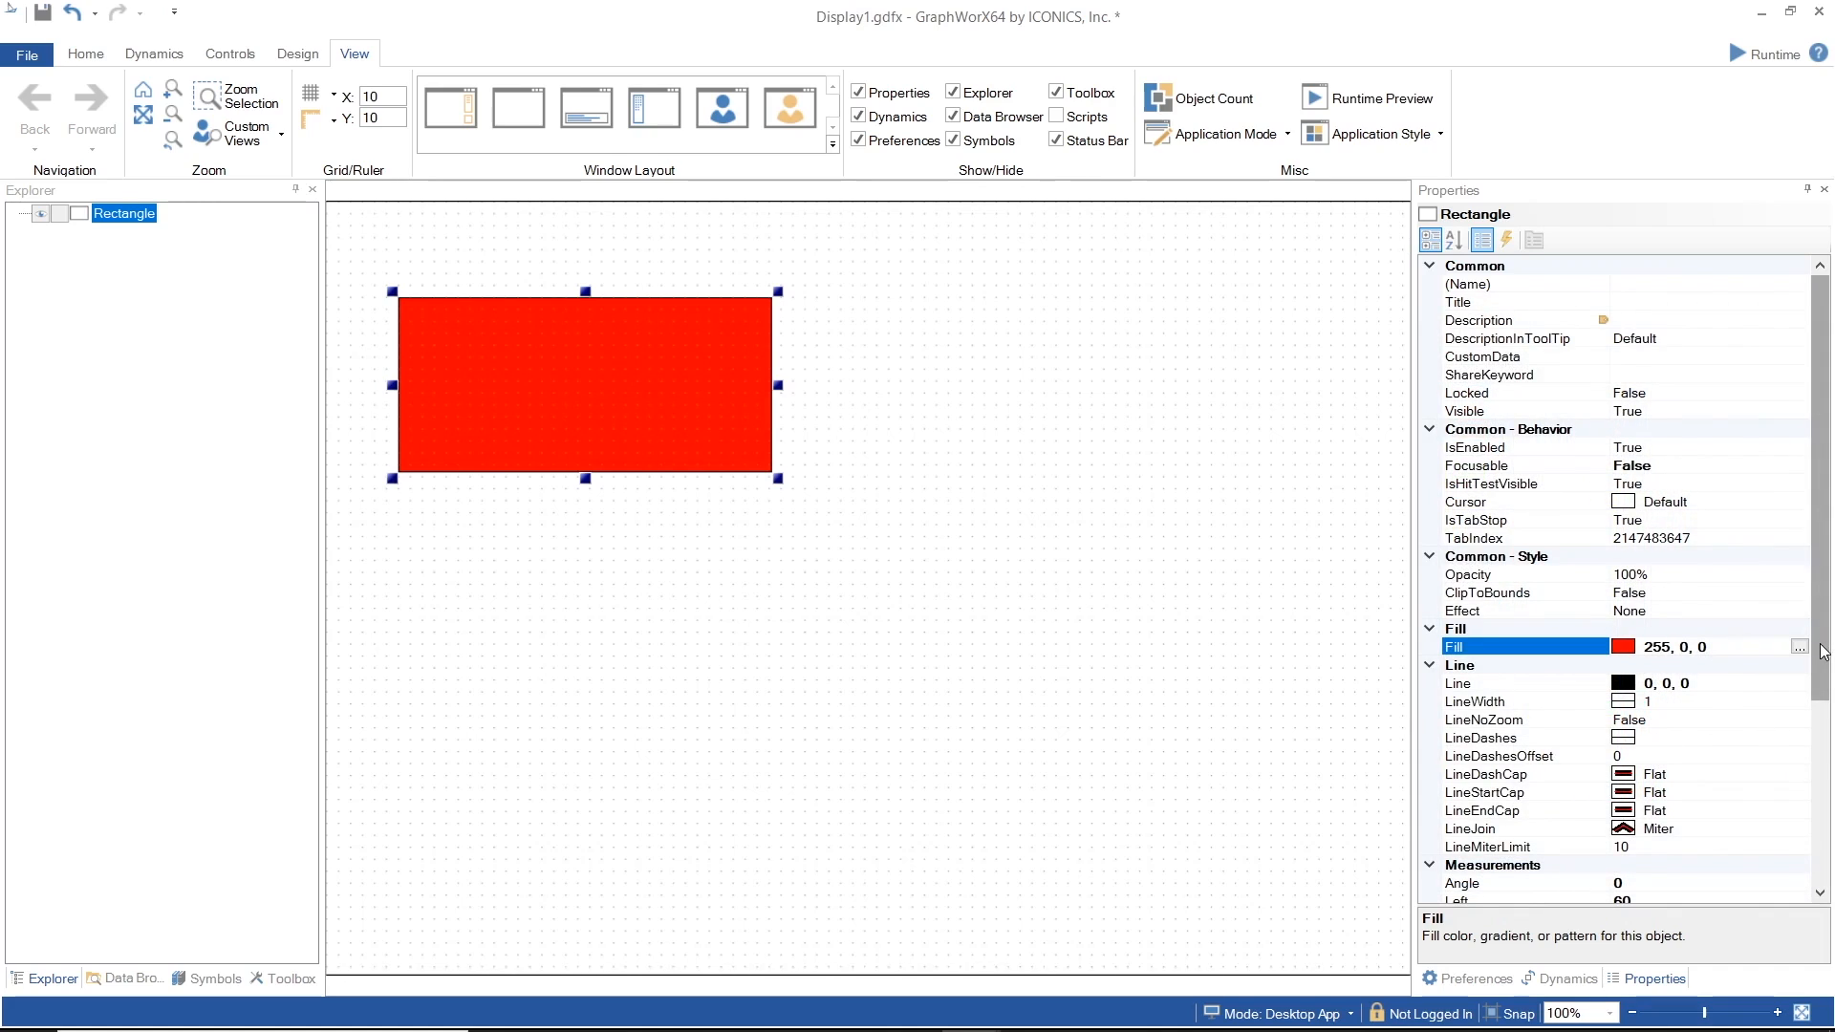
drag(1821, 645, 1808, 658)
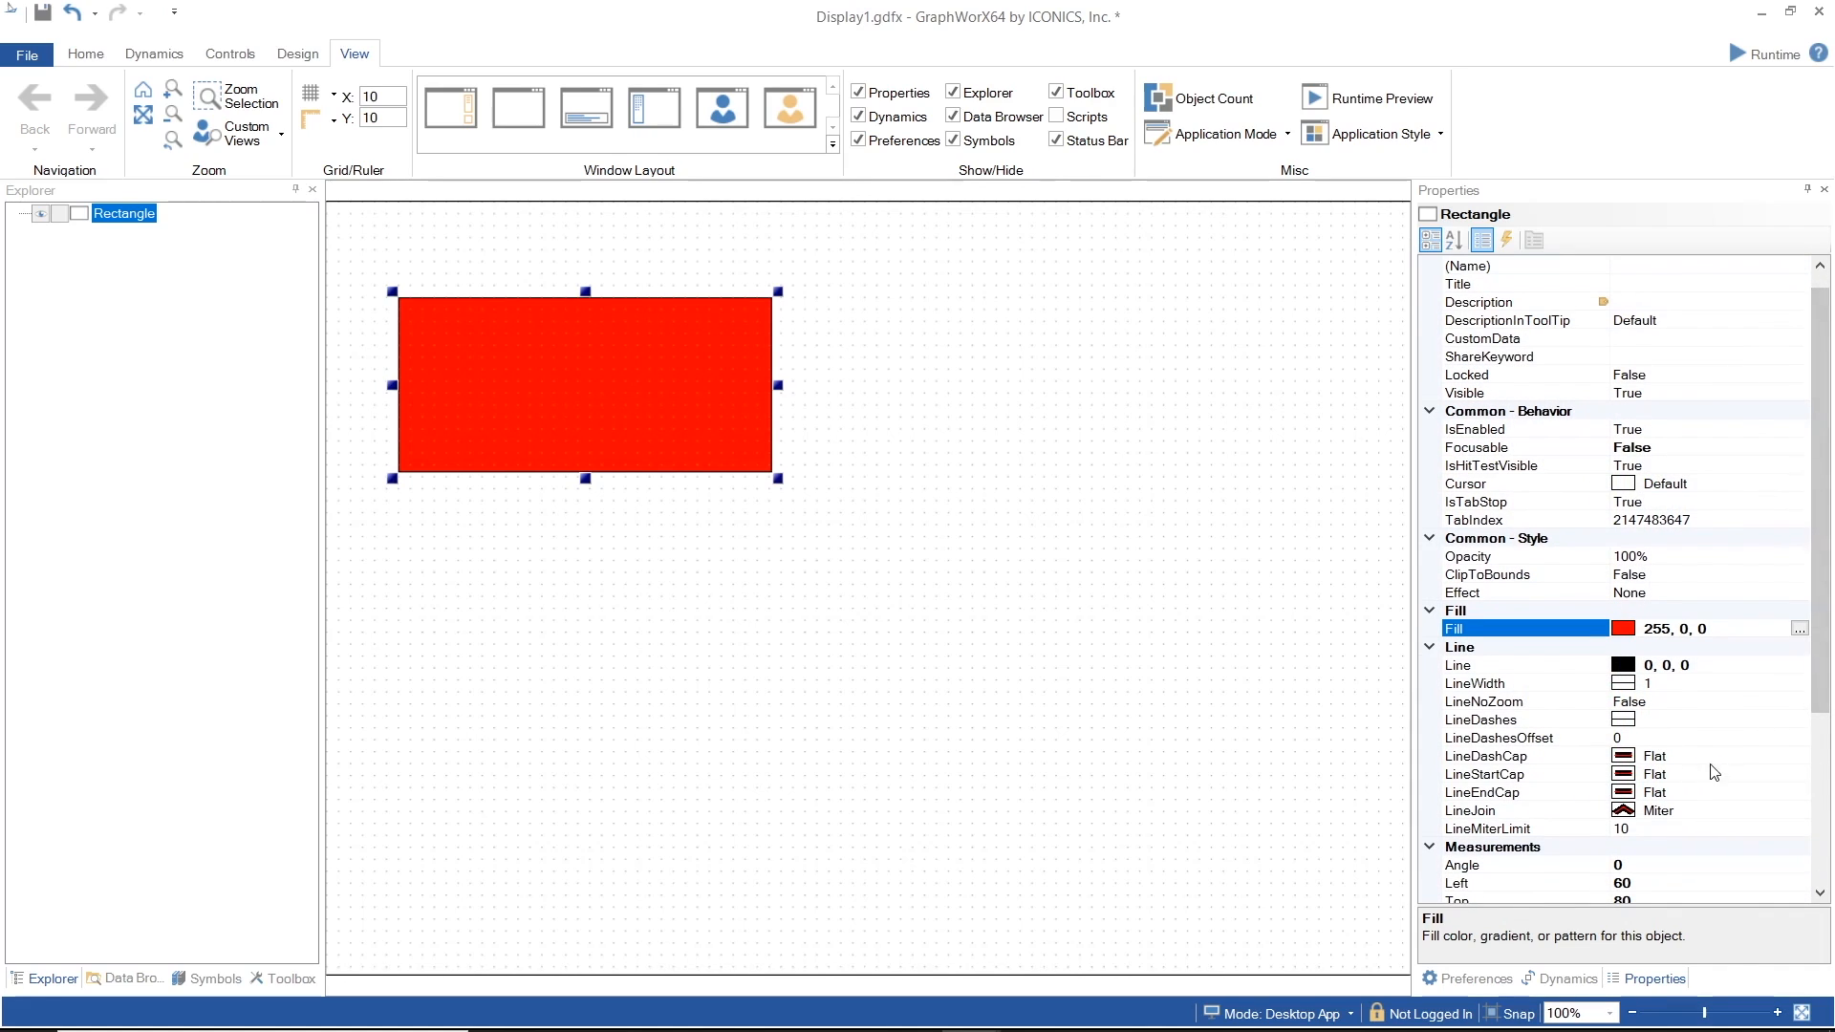
scroll(1713, 772, down, 1)
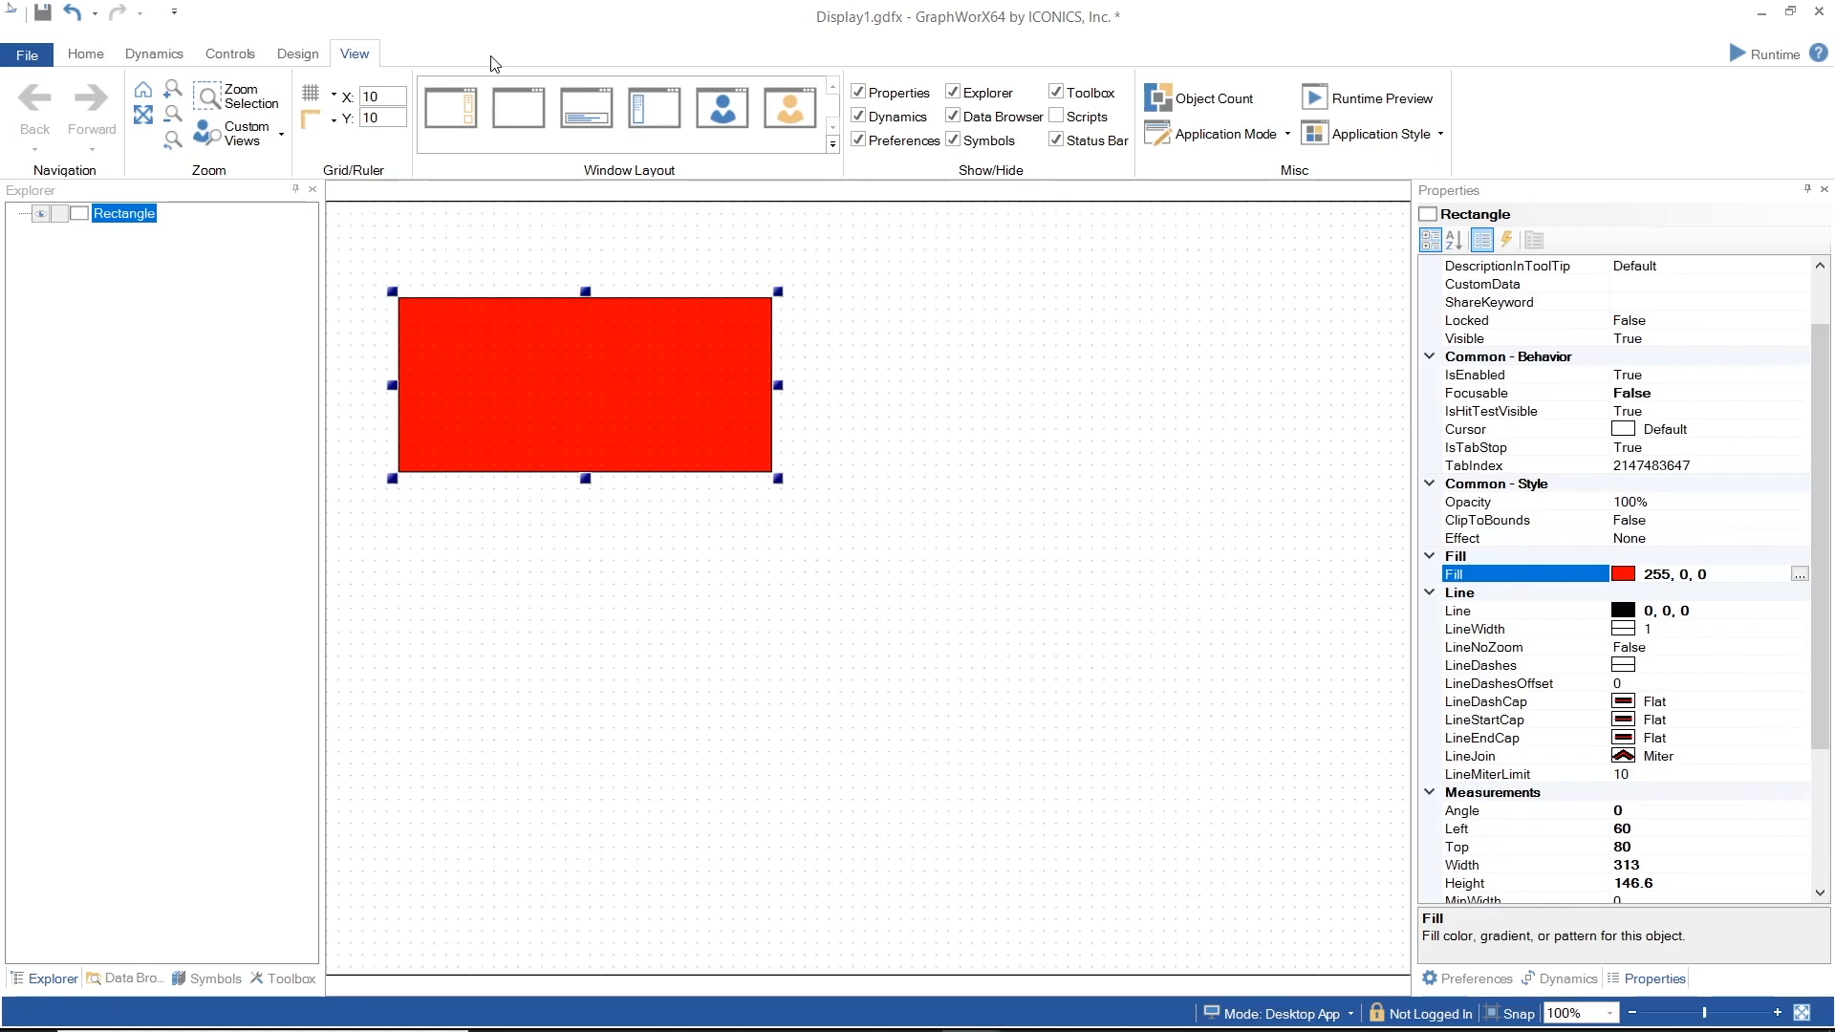
Step: Add a Rotation dynamic with data source localsim:ramp to the red rectangle, test it in runtime and return to configuration
click(154, 53)
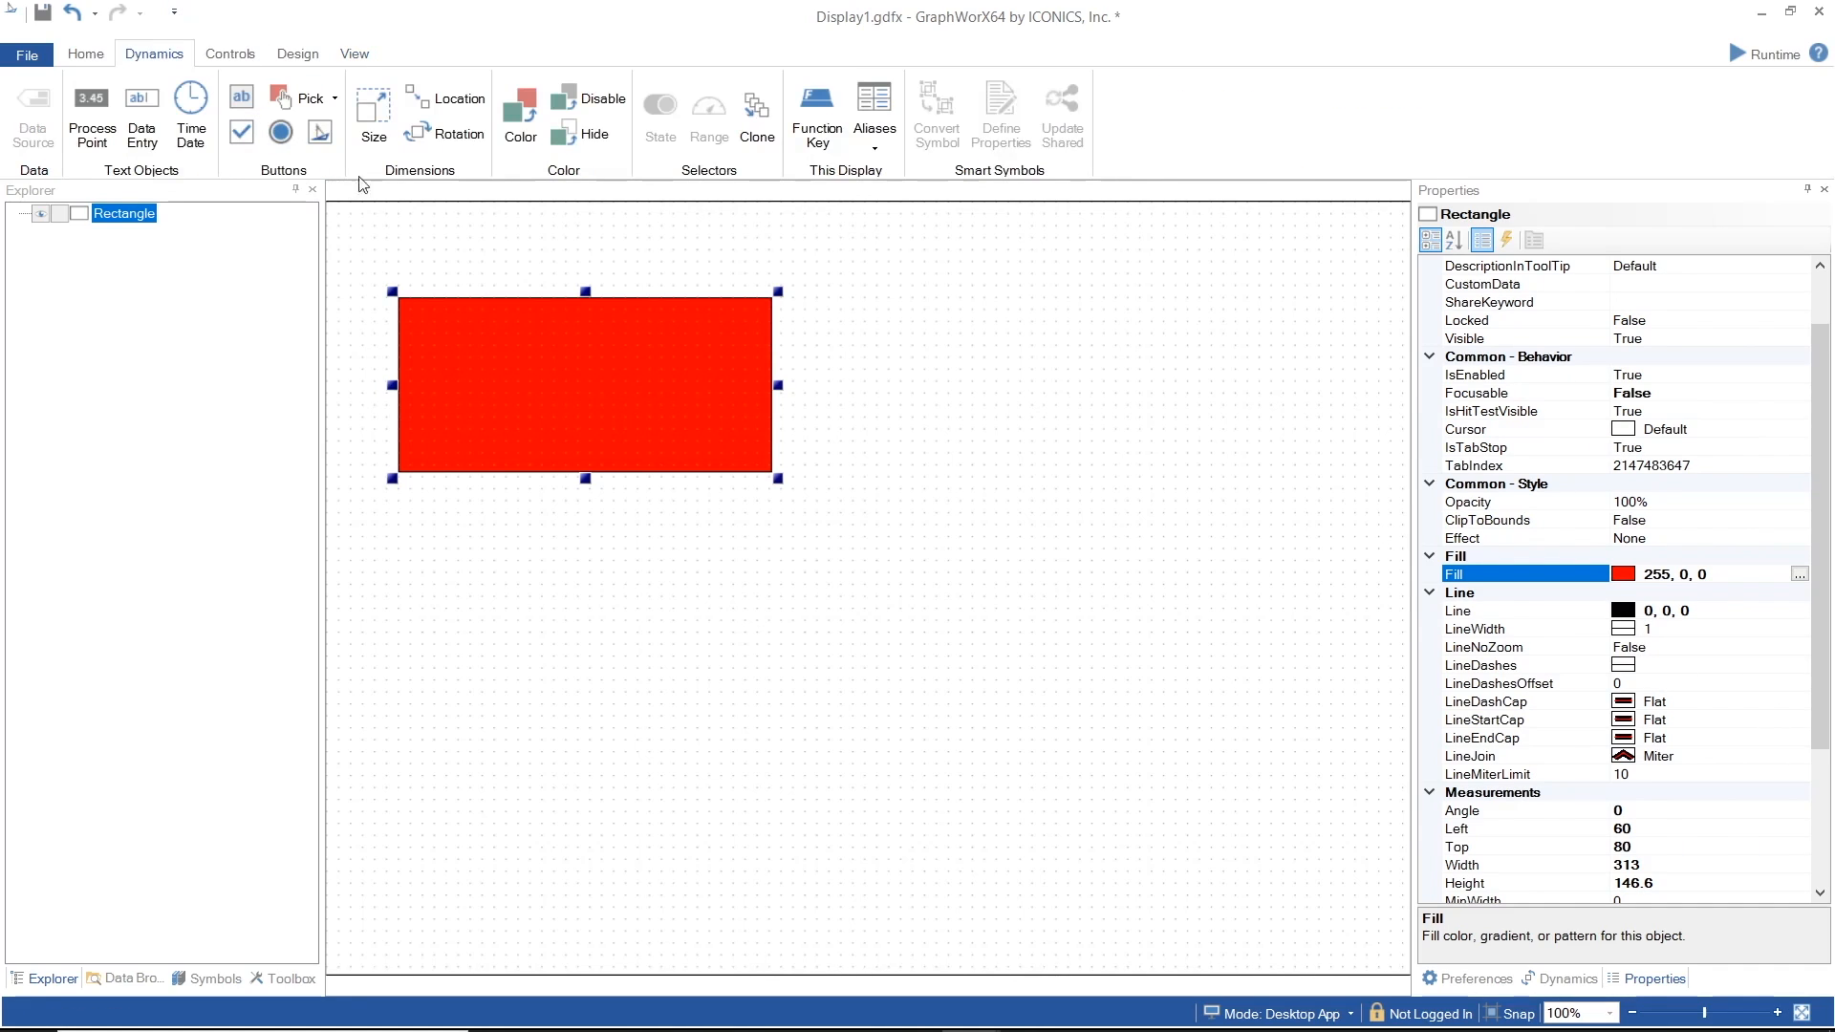
click(643, 384)
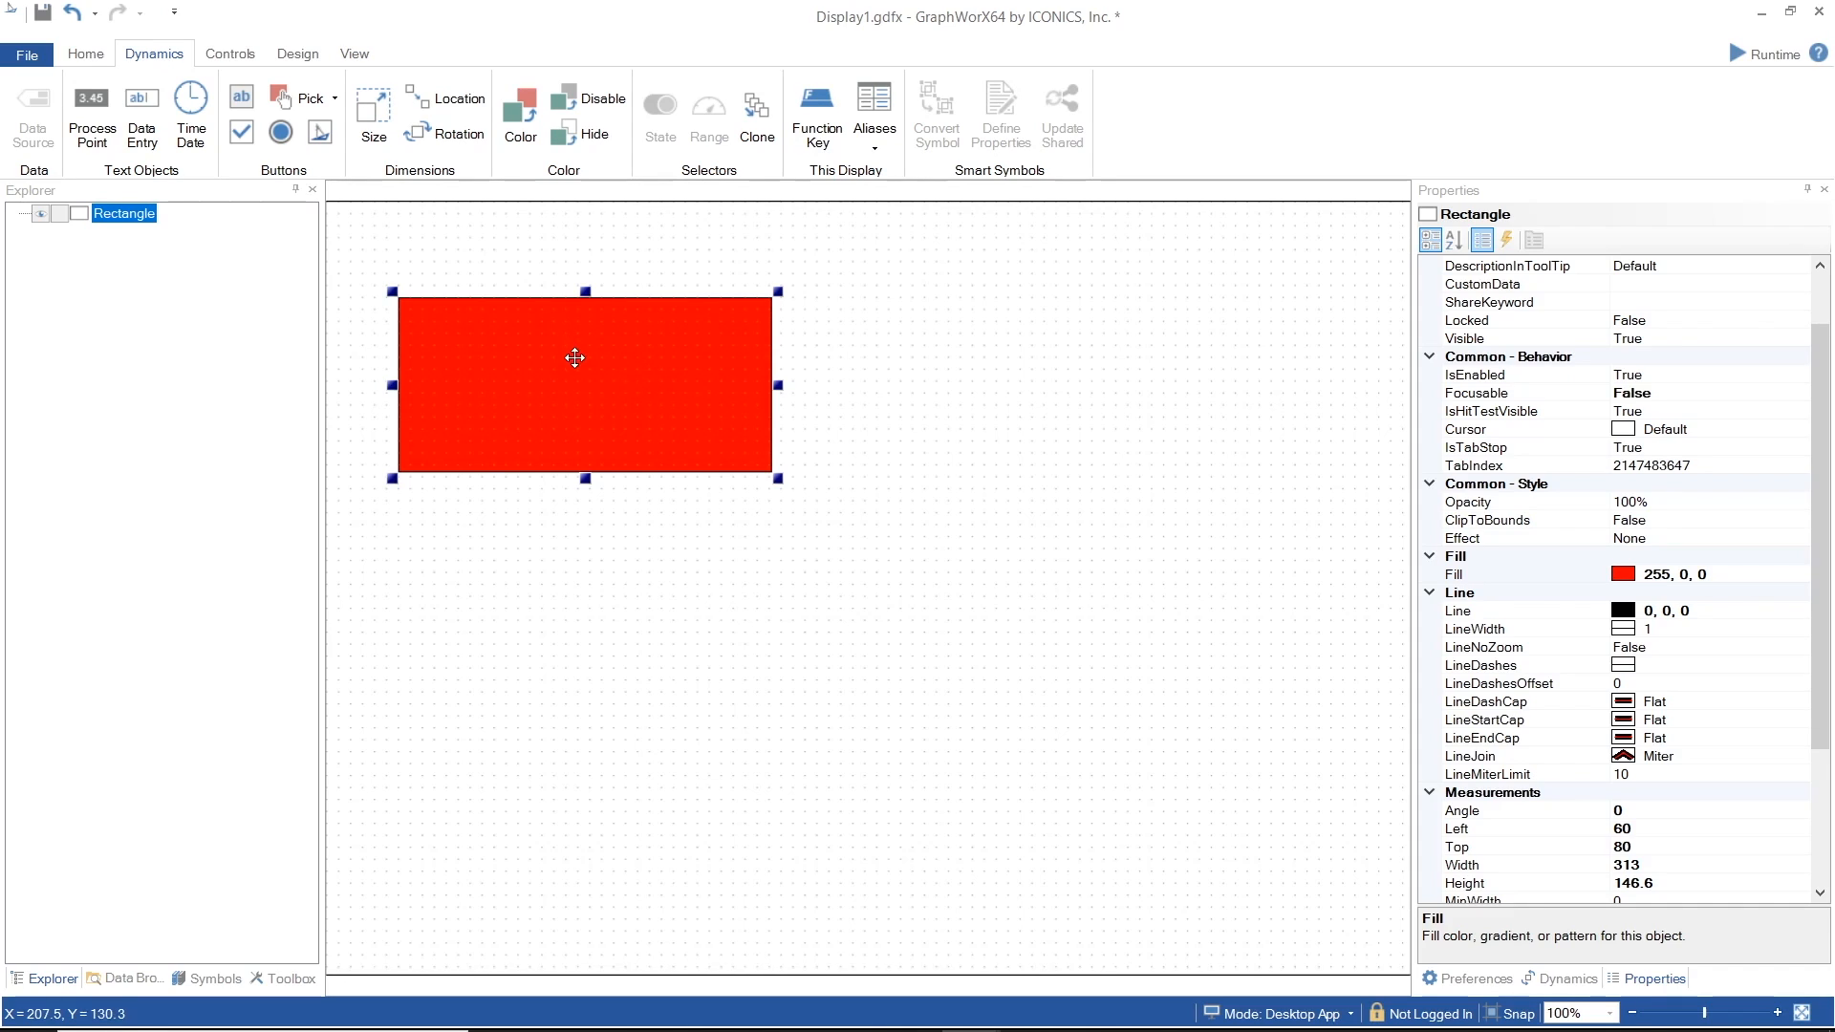
click(458, 135)
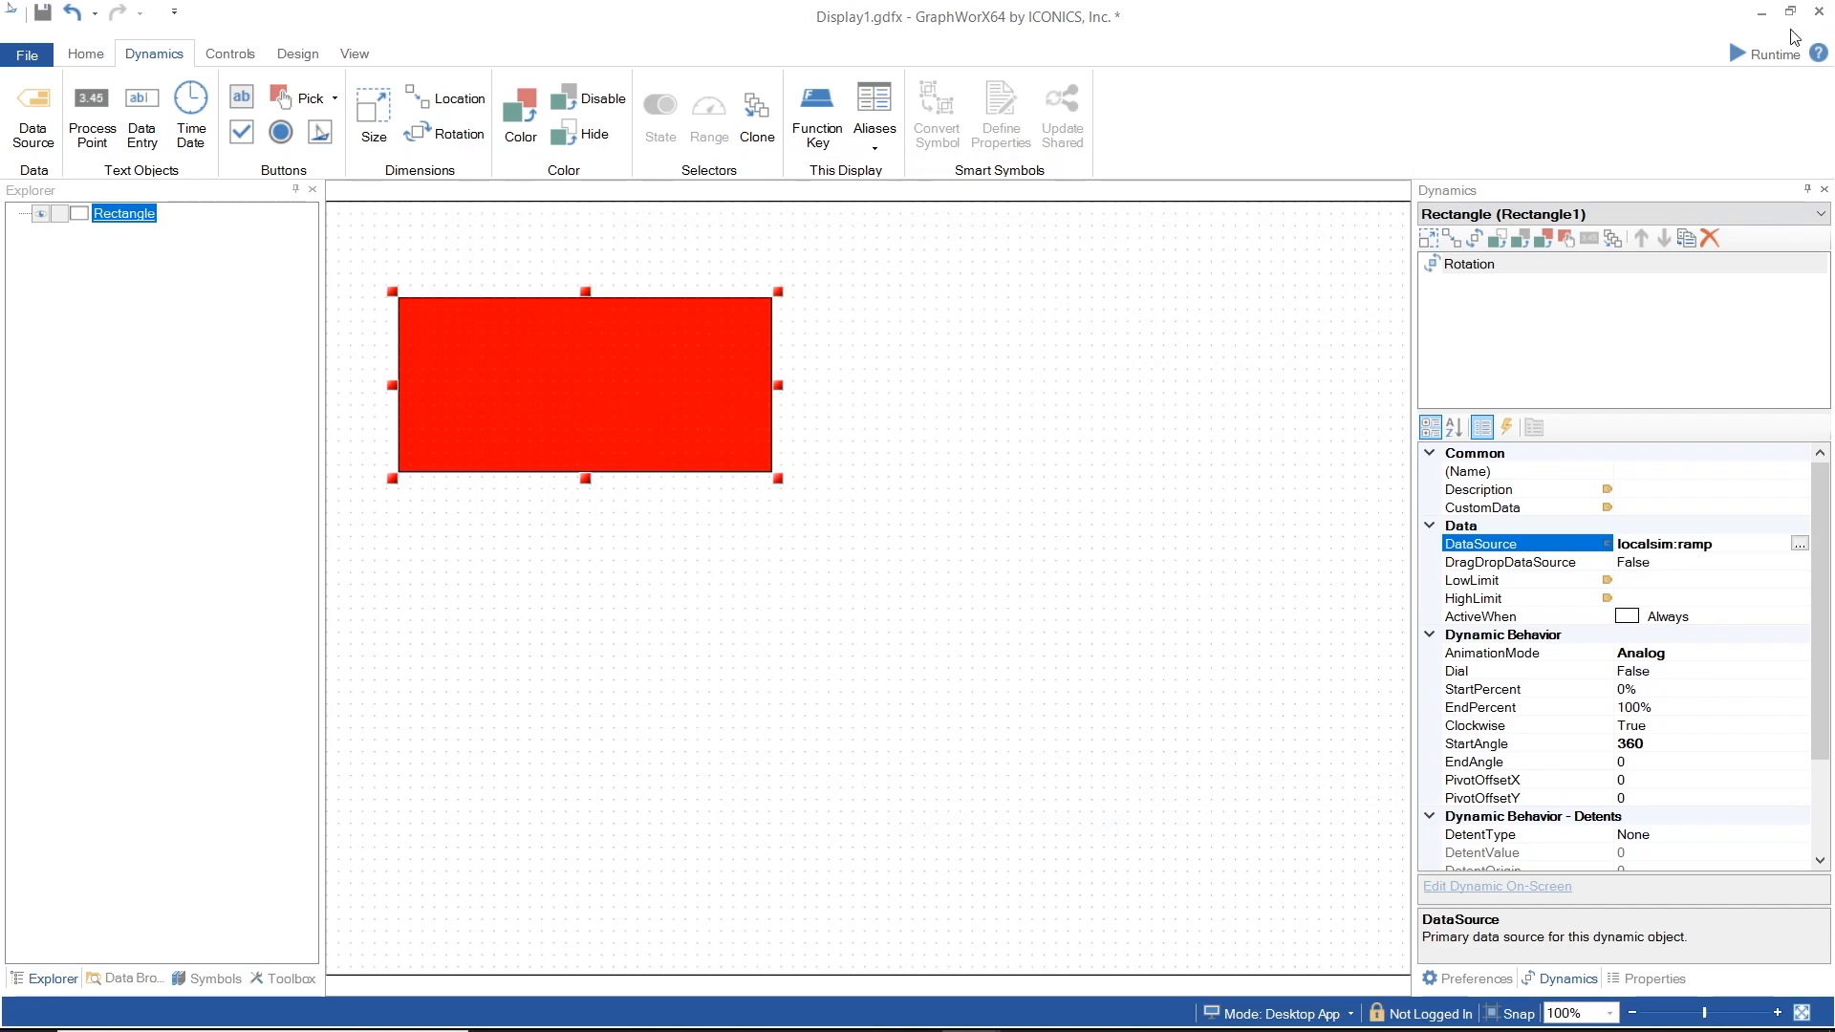
click(1762, 54)
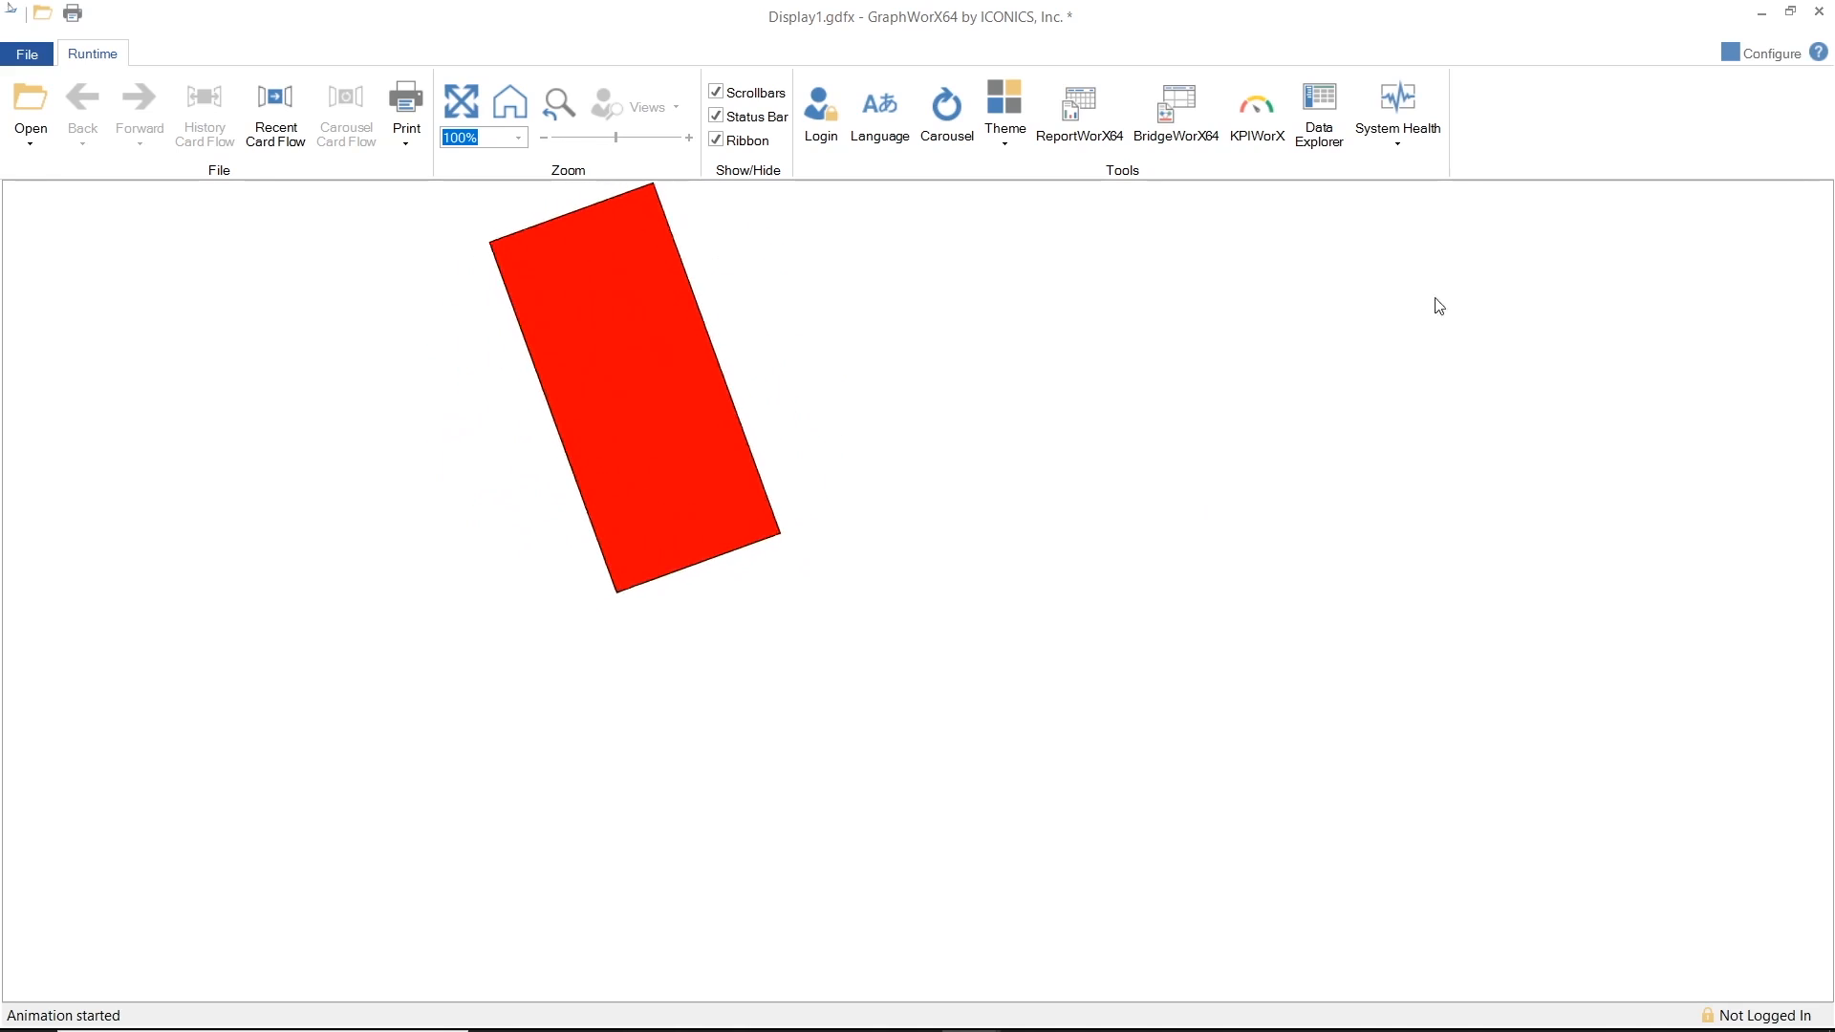
click(1768, 55)
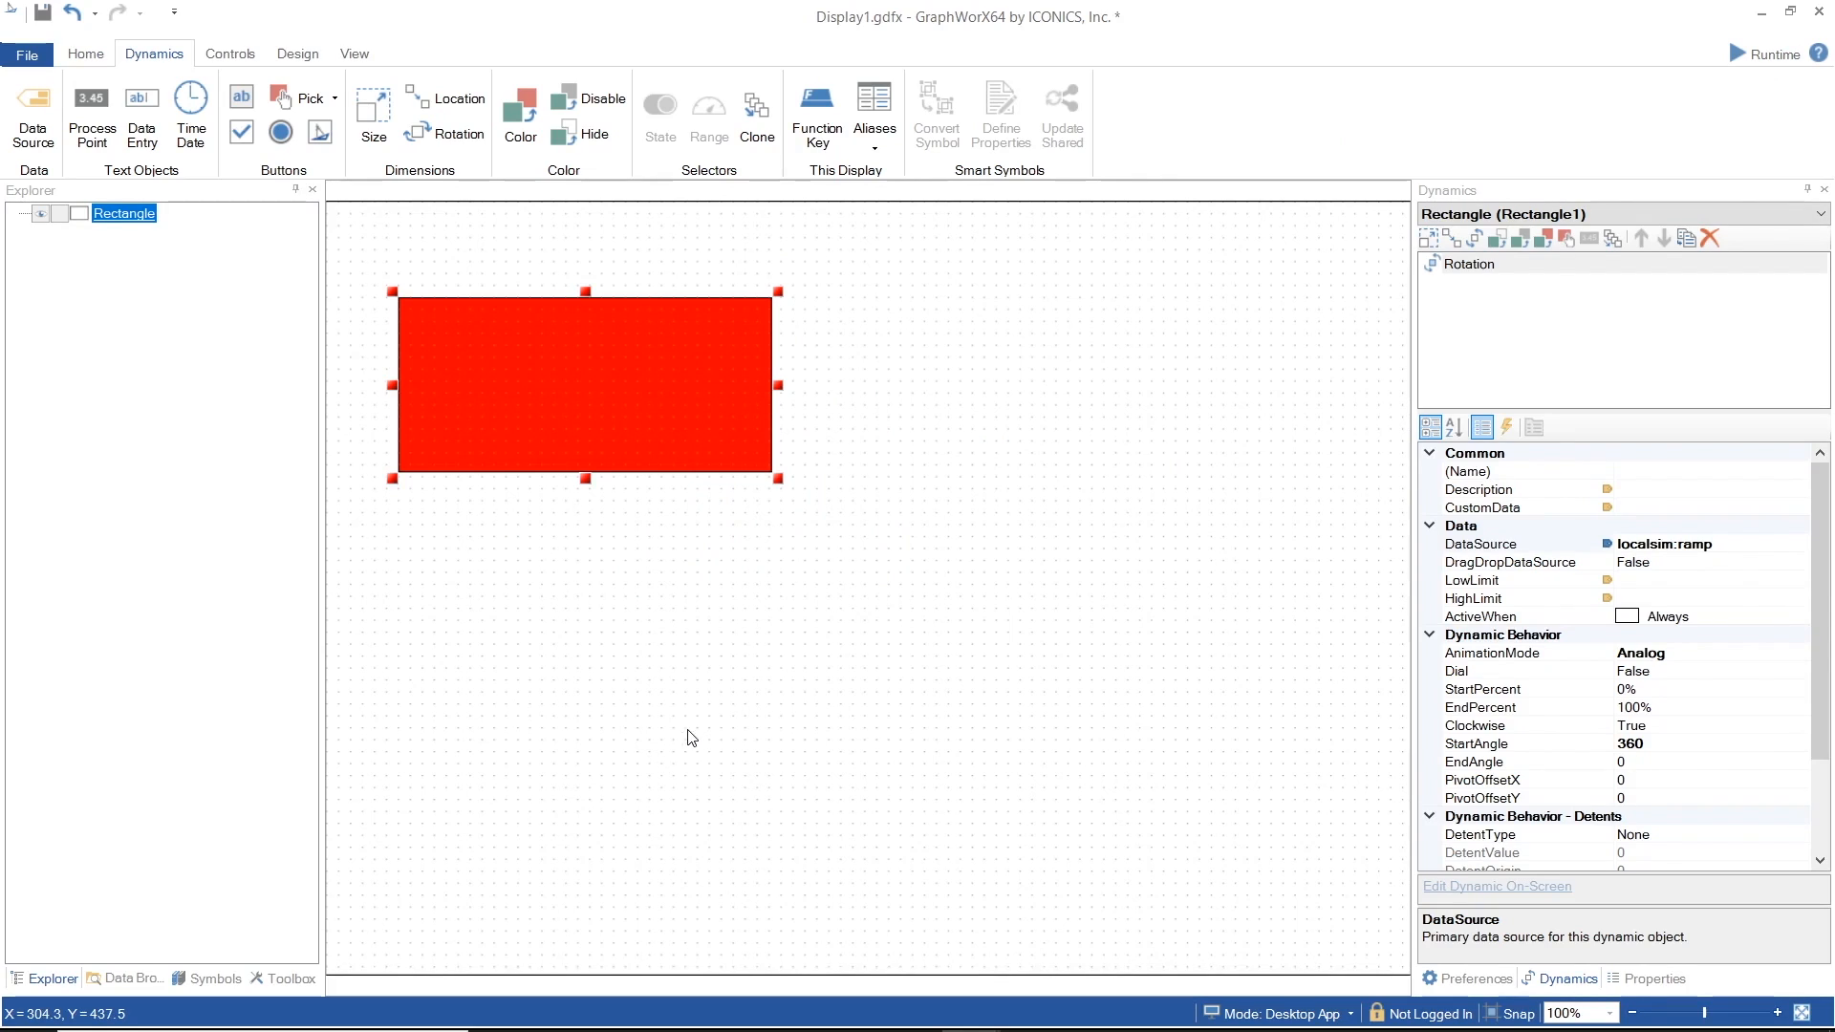
Step: Place the Plastic Blower symbol from the 2D_Fans and Blowers category on the canvas below the red rectangle
click(210, 977)
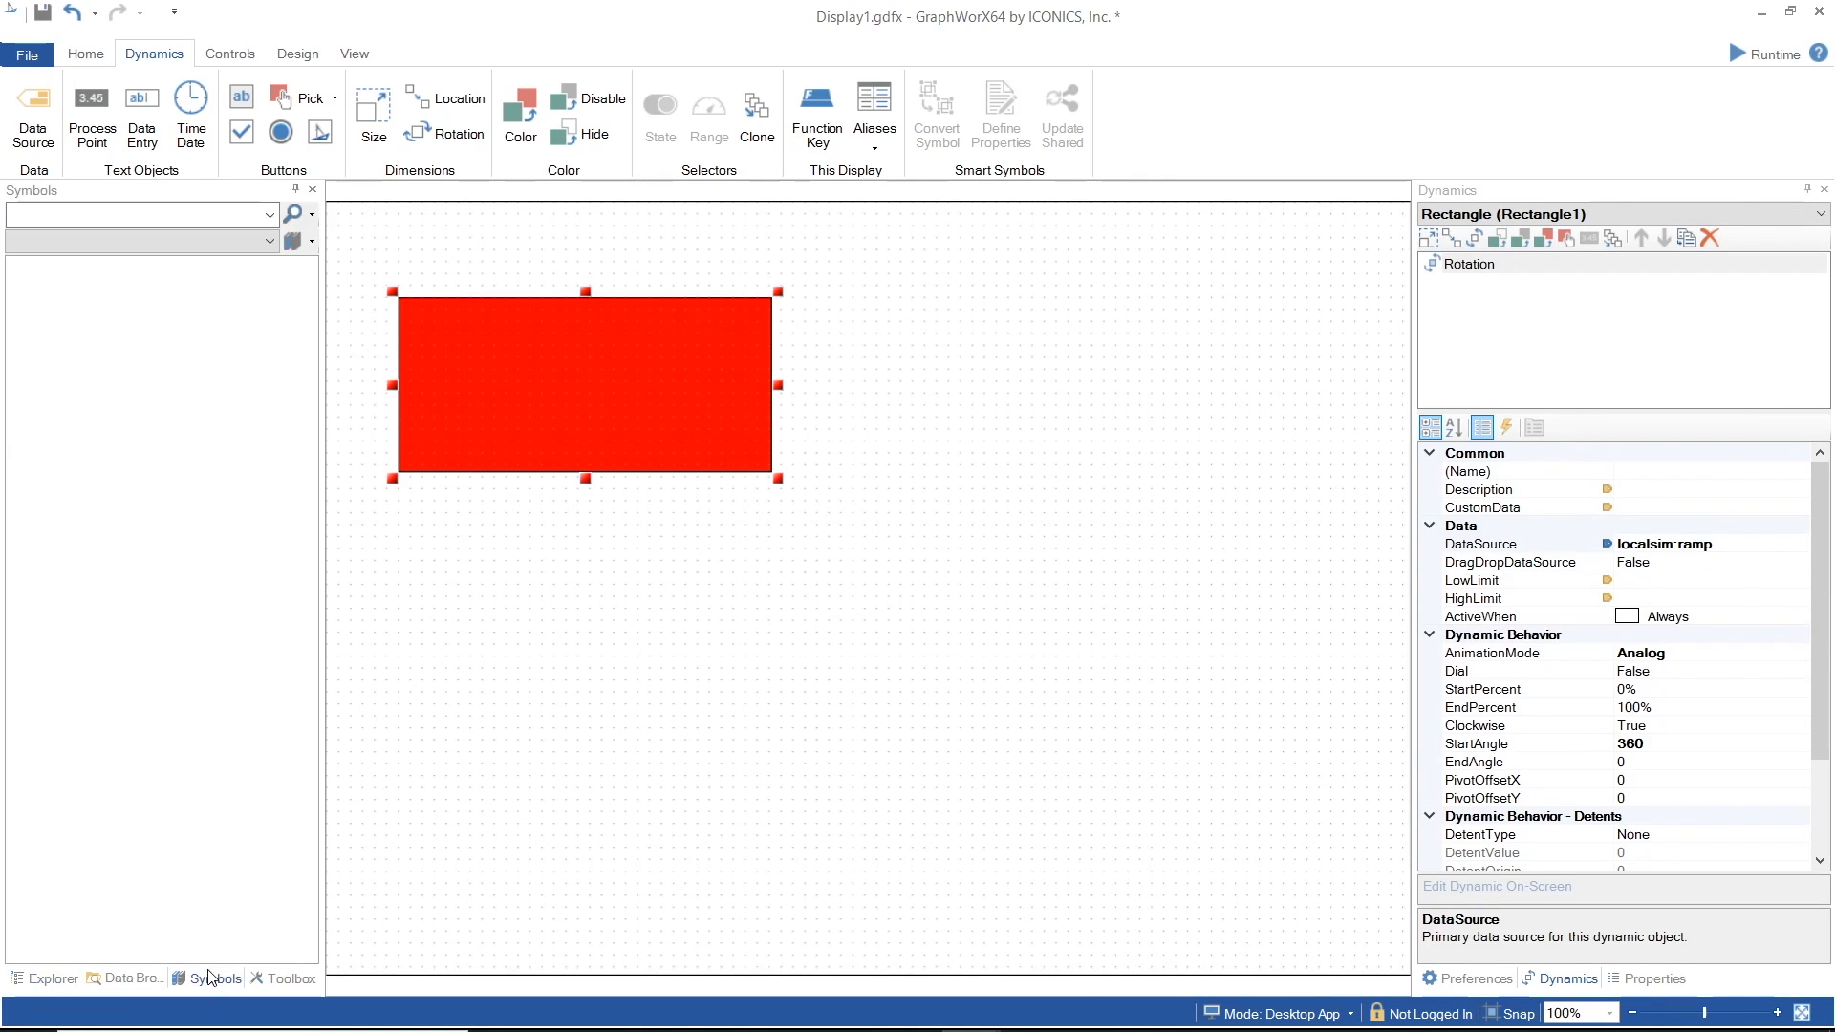
click(256, 245)
double_click(99, 264)
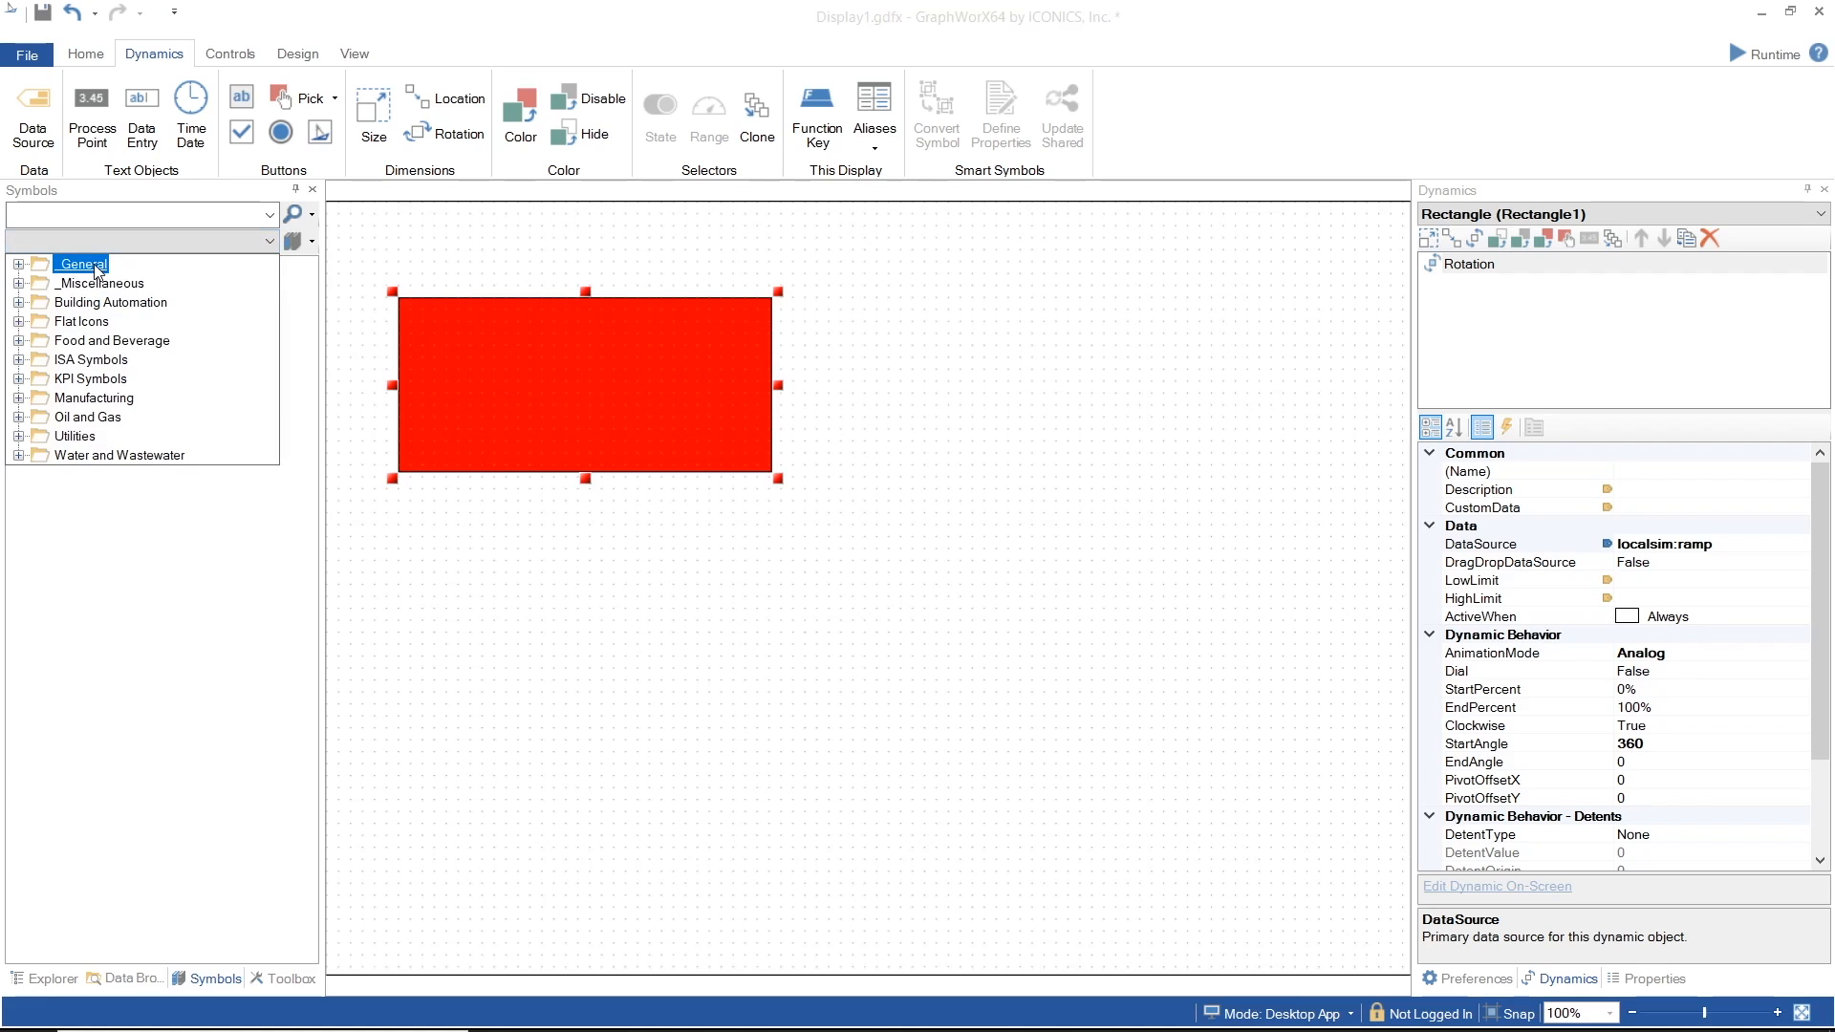
click(111, 284)
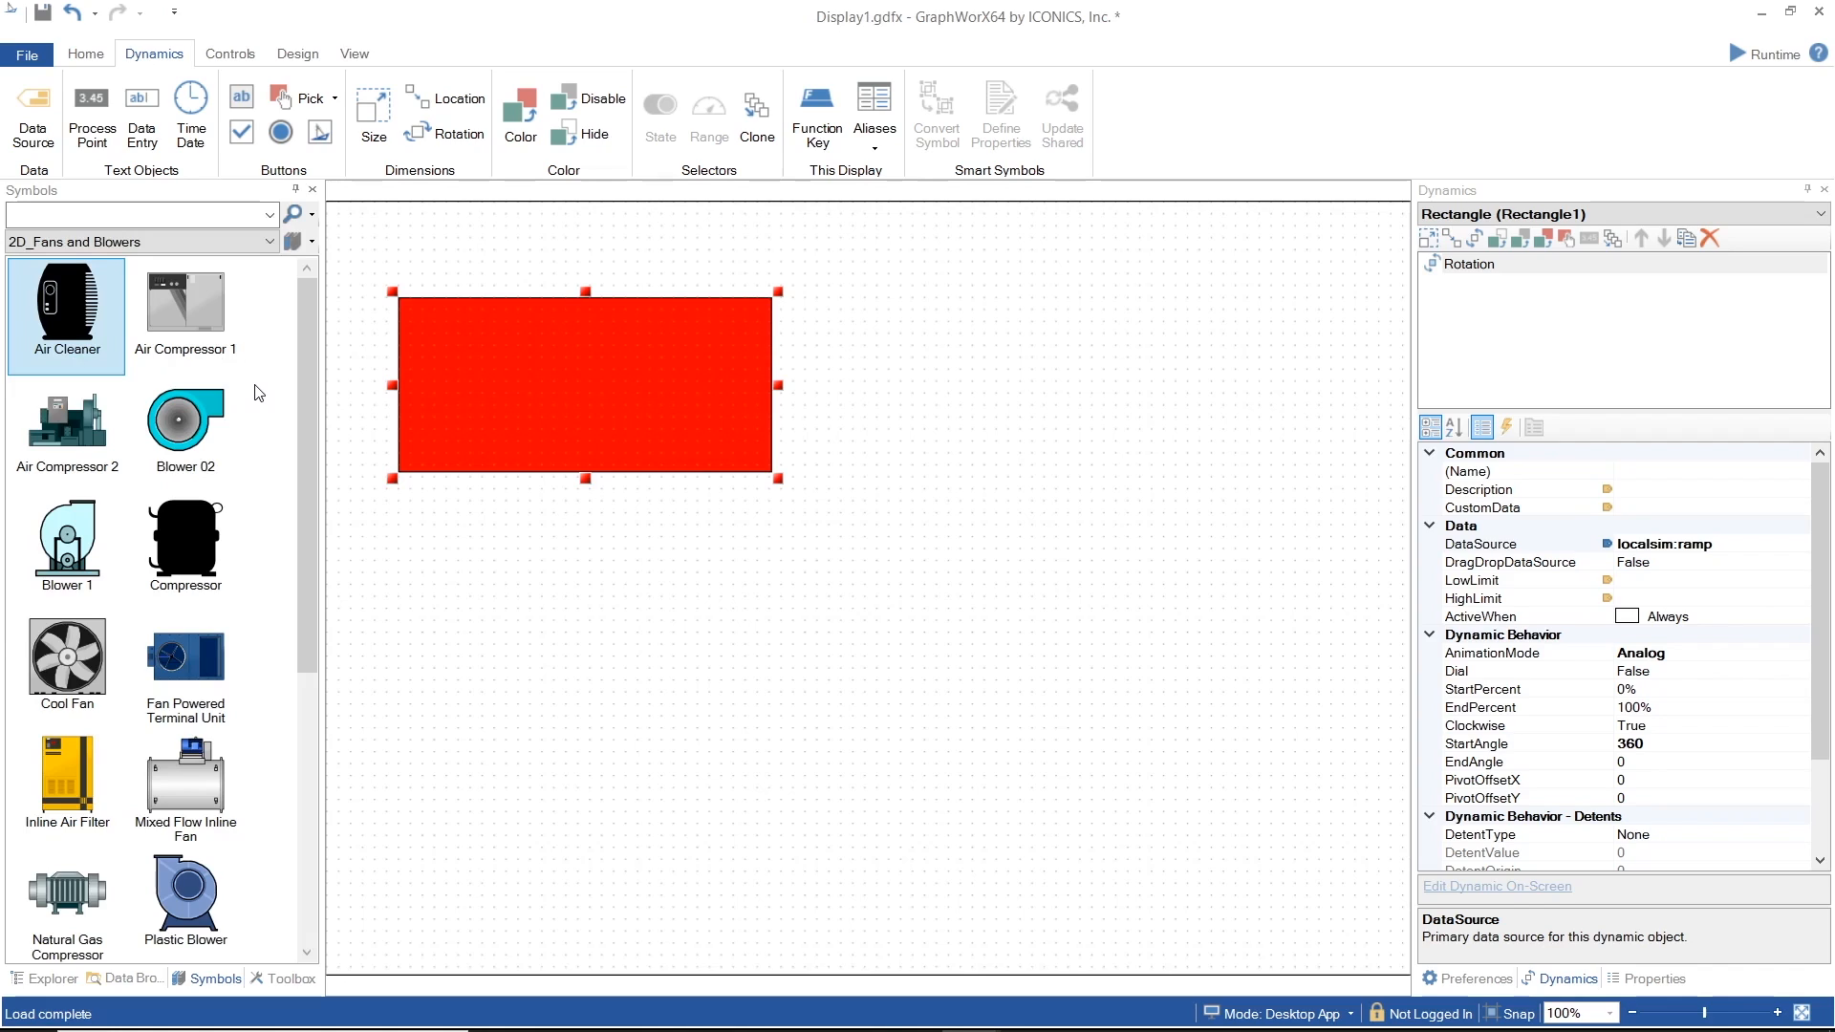
scroll(256, 391, down, 3)
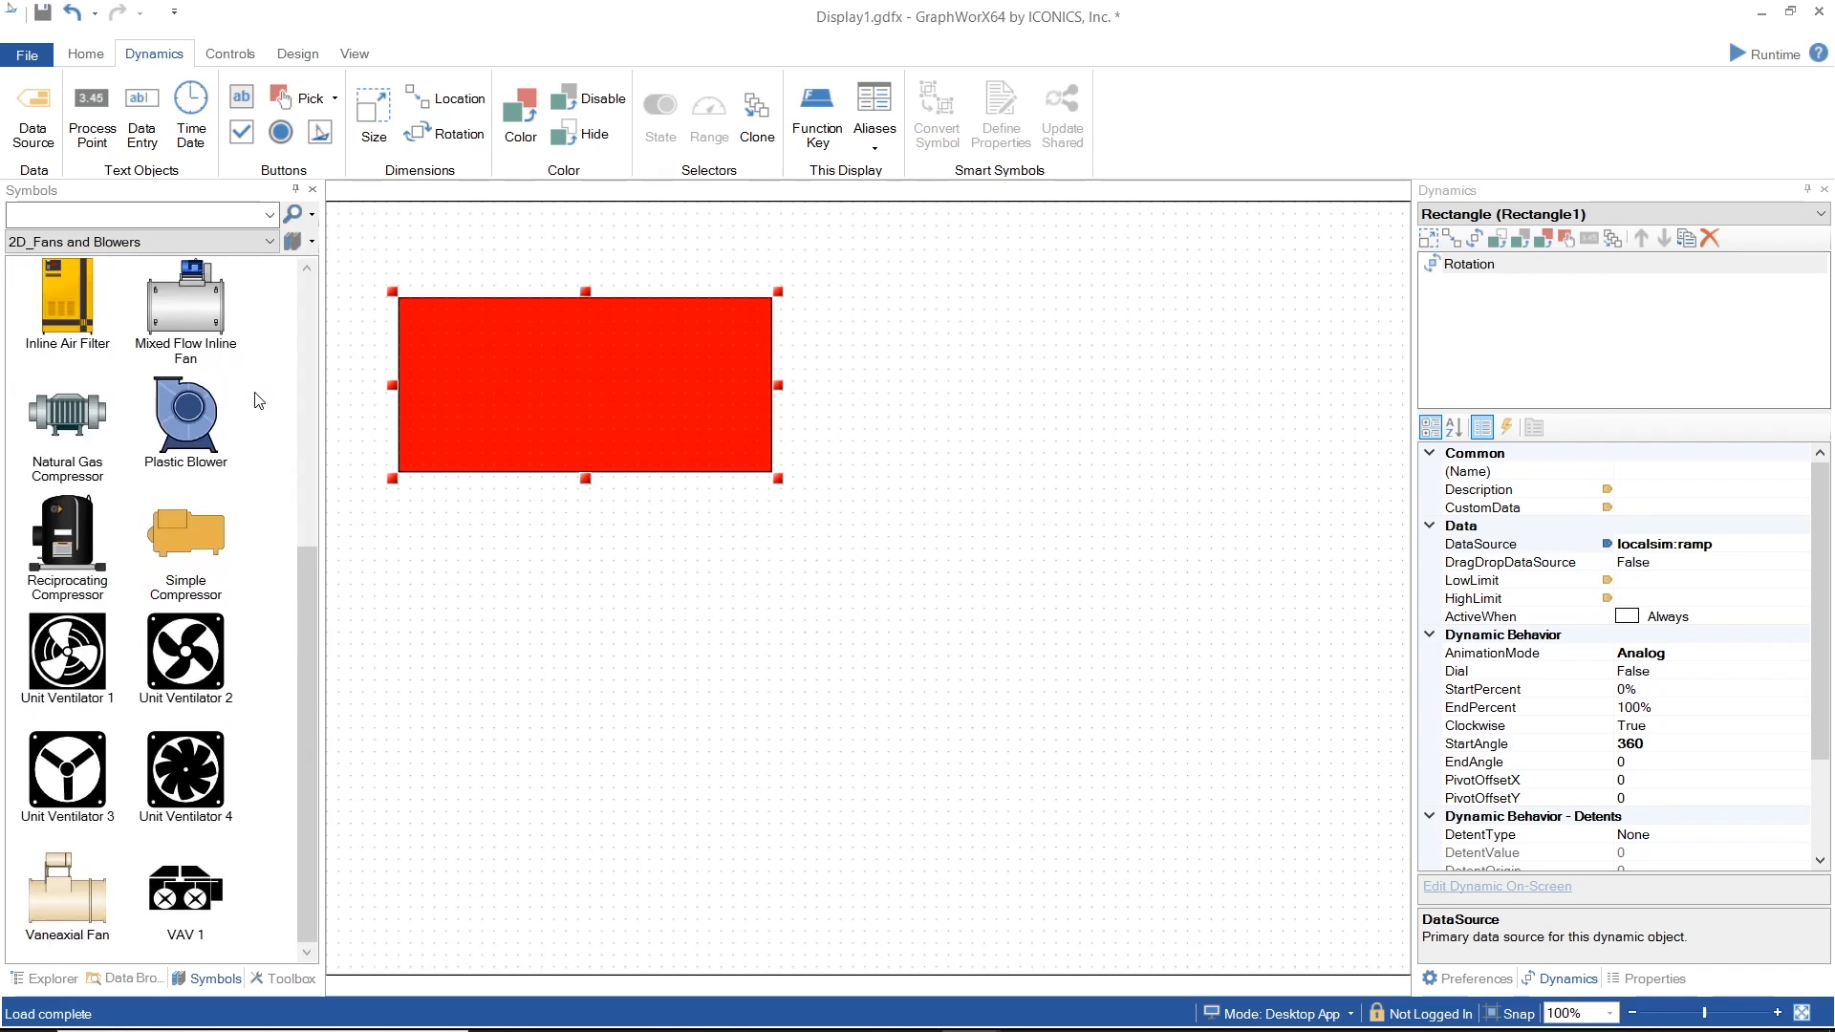
drag(178, 674, 843, 627)
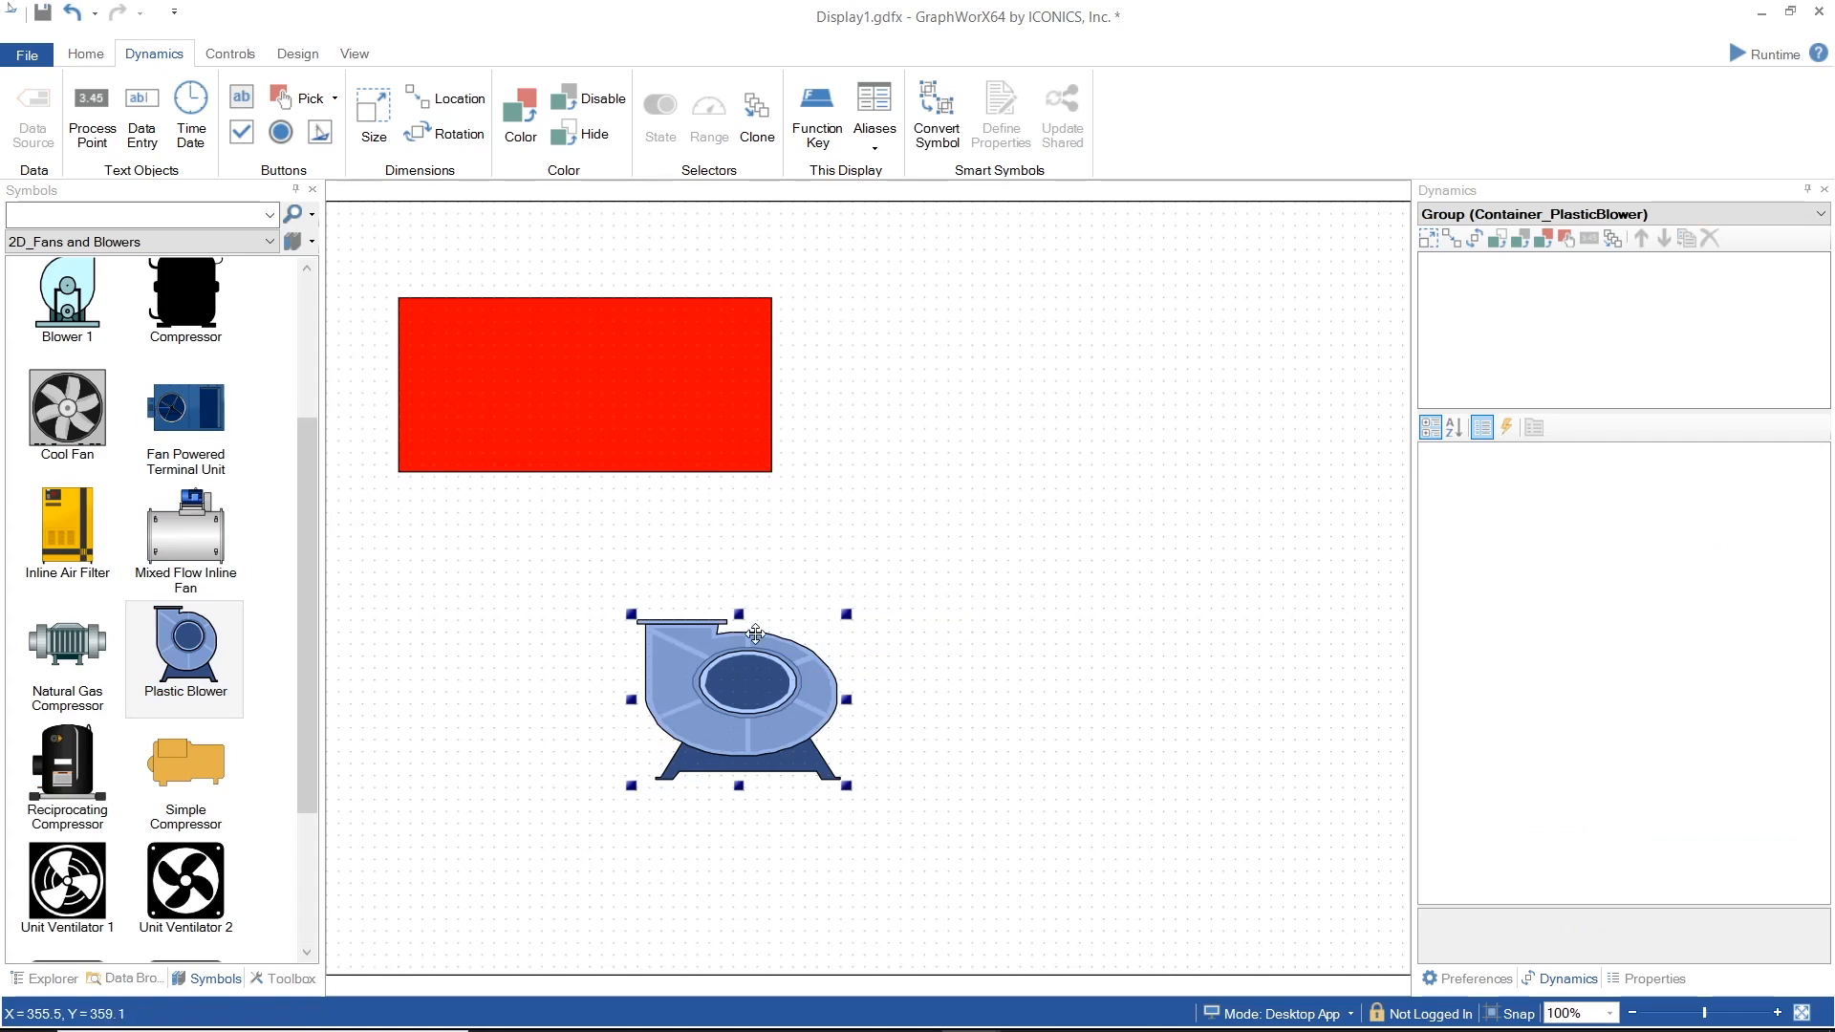